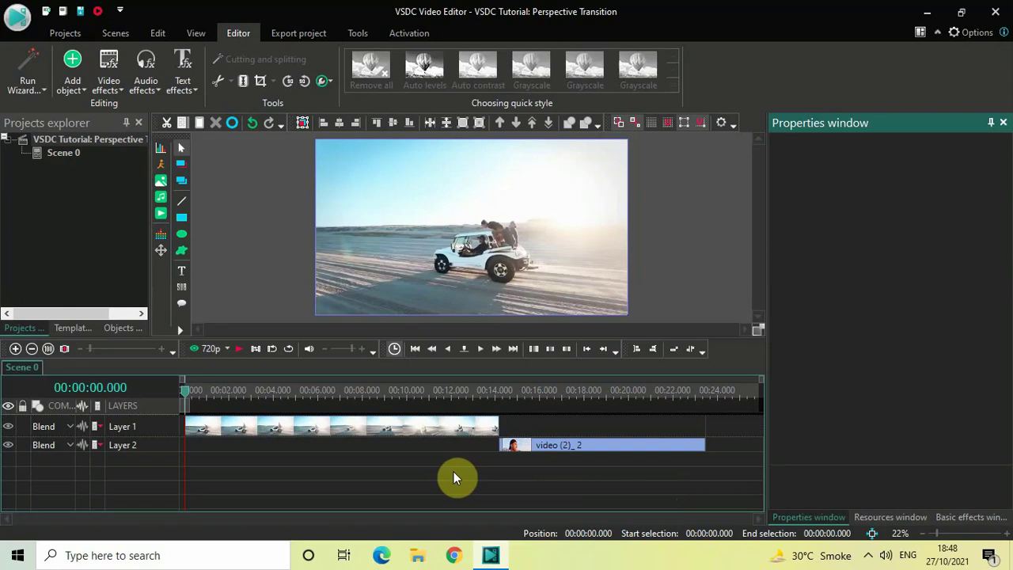
Open the car clip on Layer 1 for editing and add a Perspective effect spanning the whole parent duration.
click(369, 391)
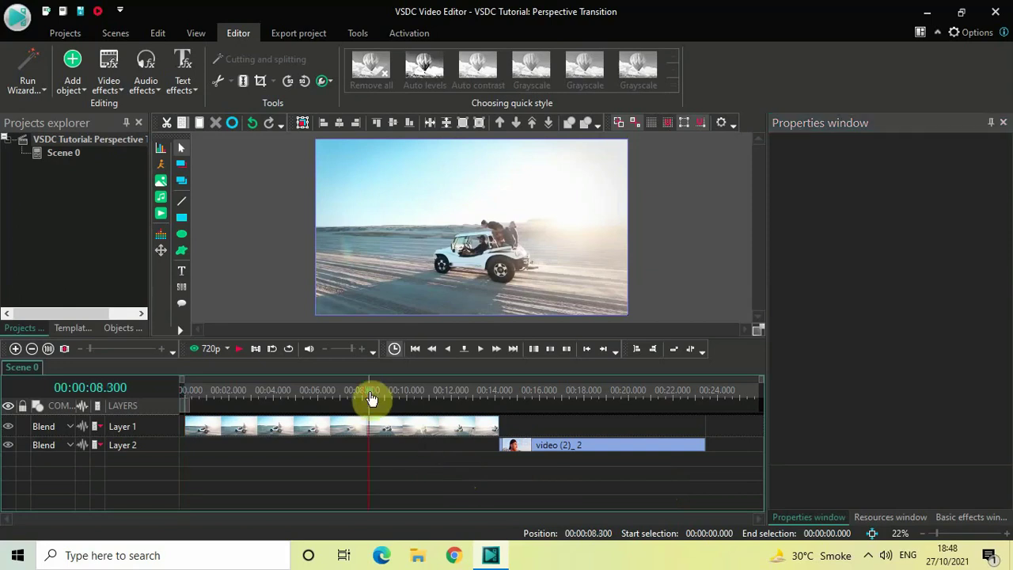
click(608, 392)
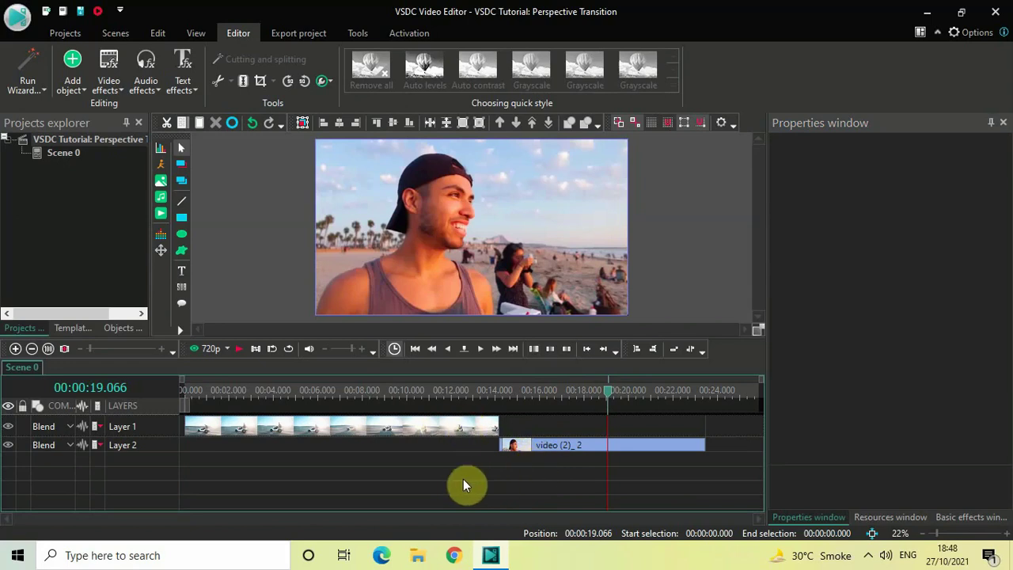
double_click(389, 433)
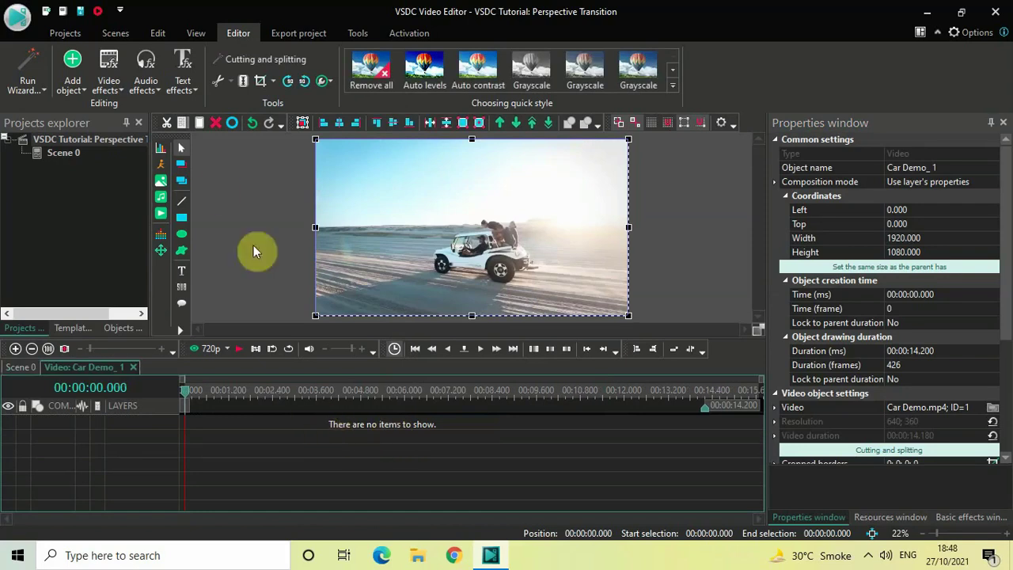
click(109, 87)
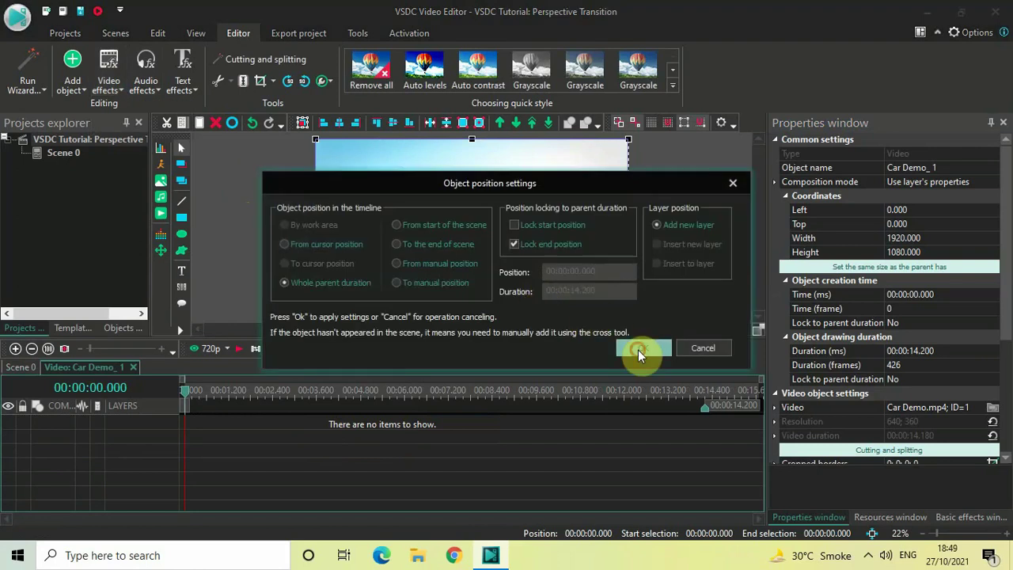
click(638, 349)
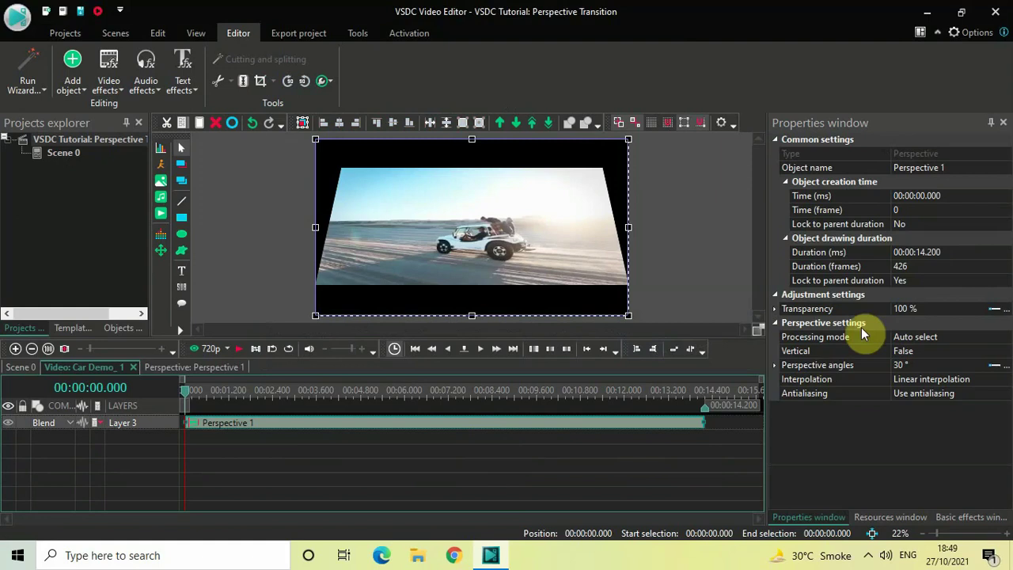
Set the Perspective effect's duration to 00:00:00.500 and move it to the clip's end, starting at 00:00:13.700.
click(971, 252)
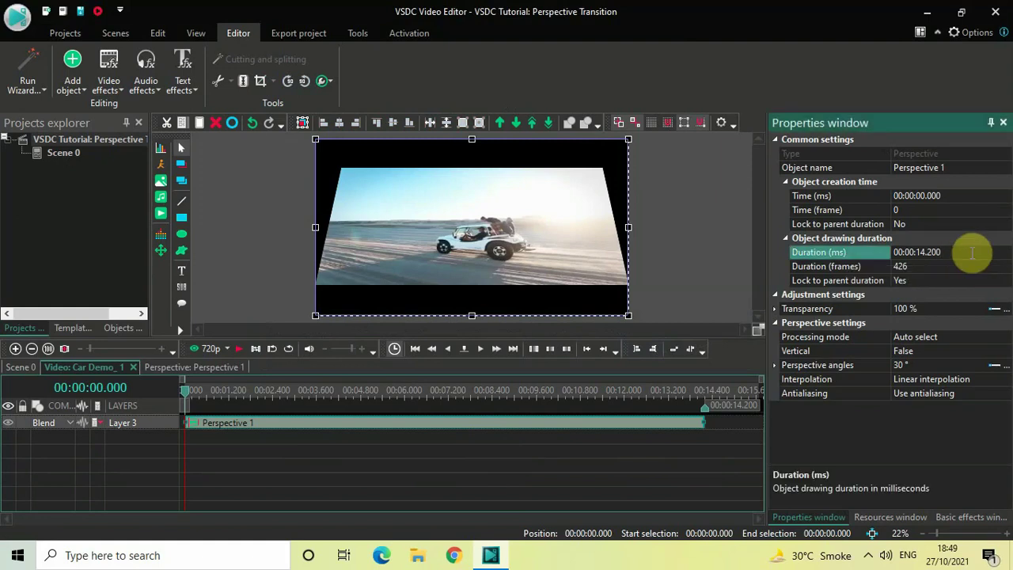
key(BackSpace)
key(BackSpace)
key(BackSpace)
key(BackSpace)
key(BackSpace)
text(00500)
key(Return)
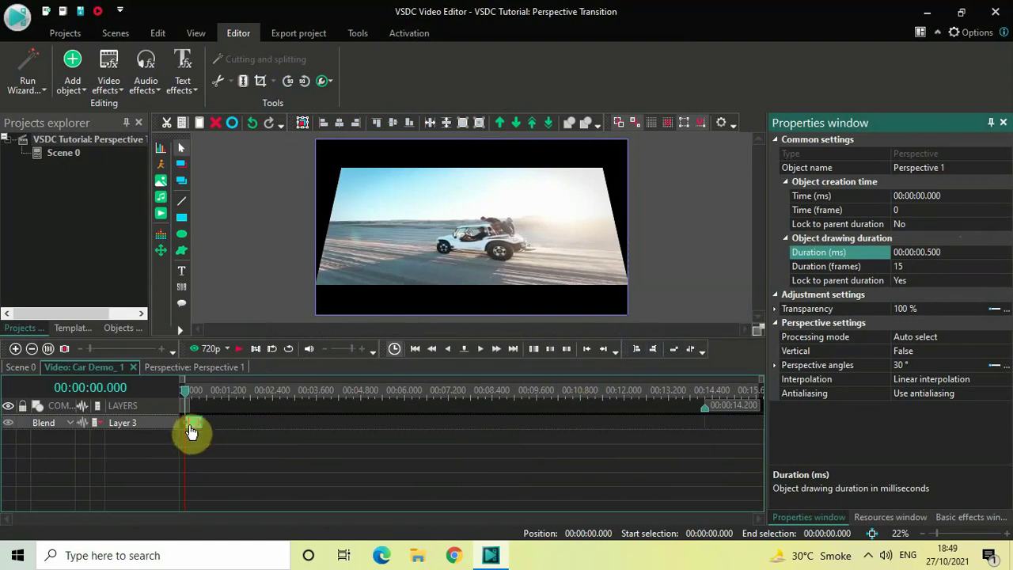
drag(197, 428, 285, 424)
drag(345, 415, 692, 372)
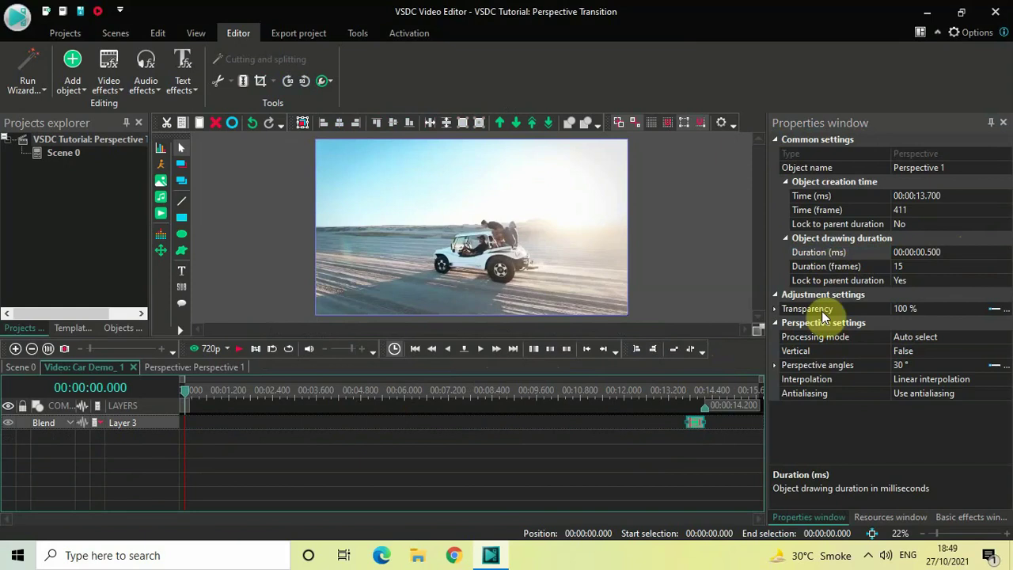
Set the Perspective effect's Vertical option to True and its perspective angles to 0;-90.
click(1005, 353)
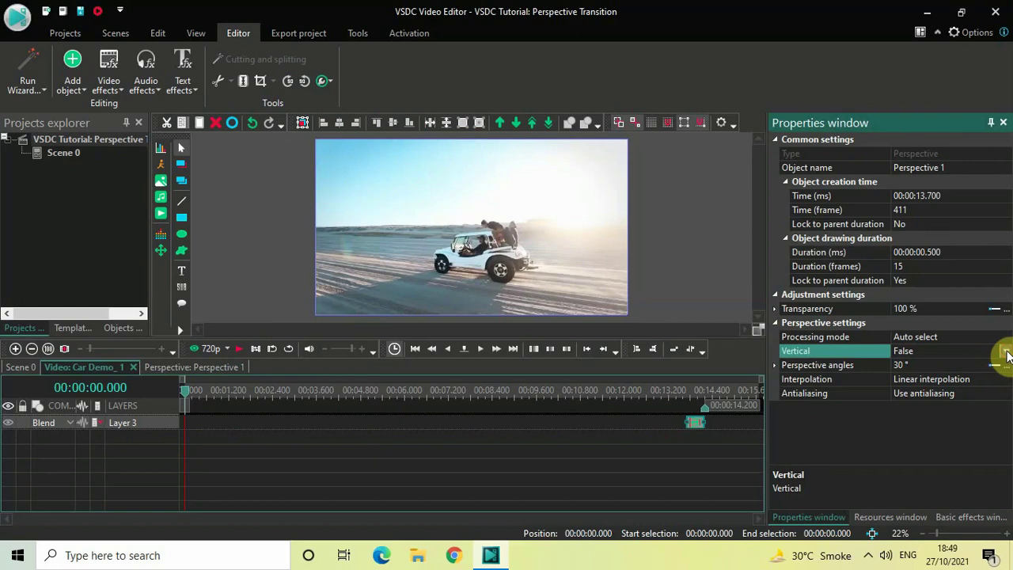
click(1005, 352)
click(958, 363)
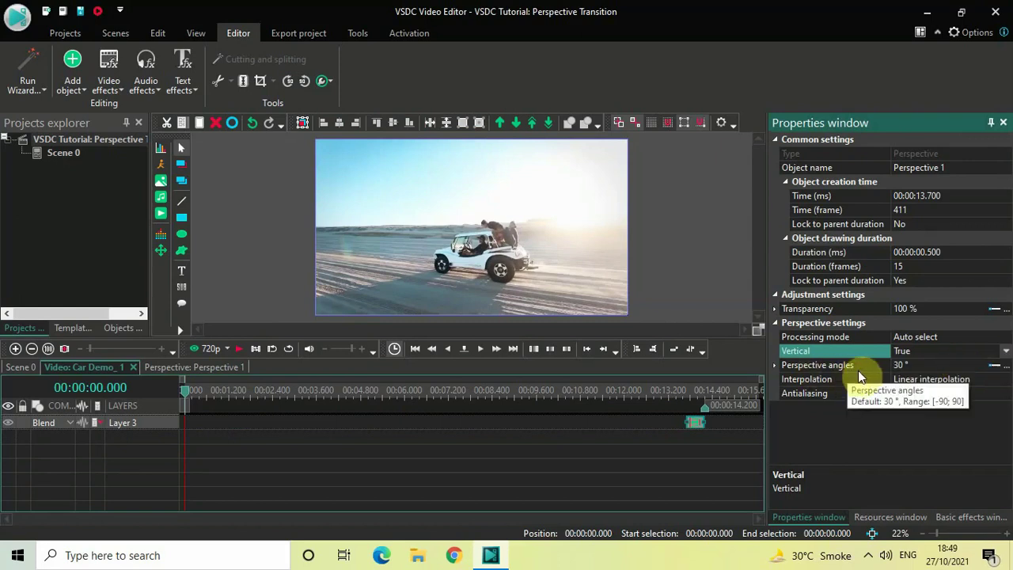
click(924, 367)
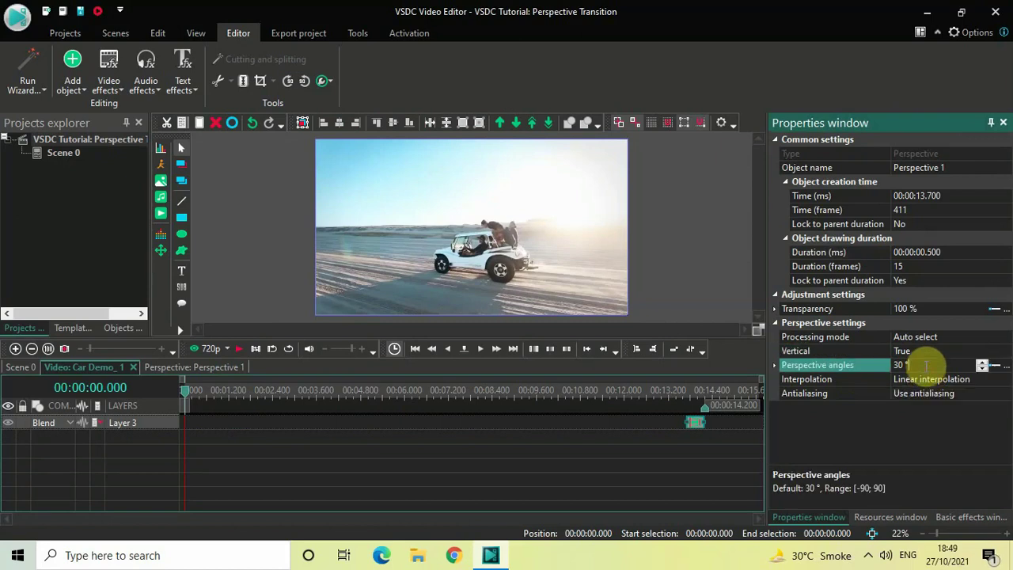
key(BackSpace)
key(BackSpace)
text(0;-90)
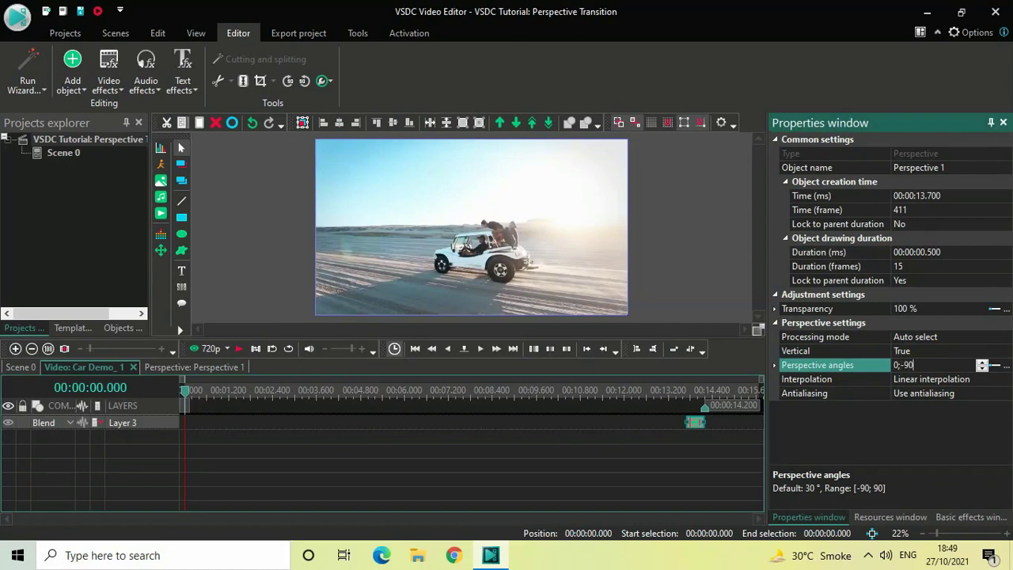
key(Return)
click(652, 469)
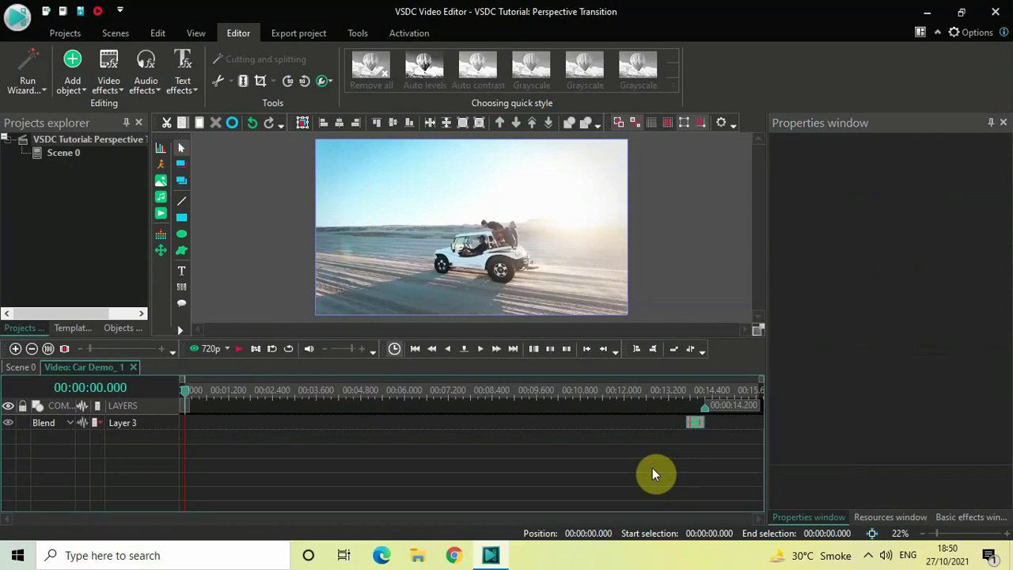
Add a Zoom transform effect to the car clip on a new layer, spanning the whole parent duration.
click(107, 85)
mouse_move(143, 157)
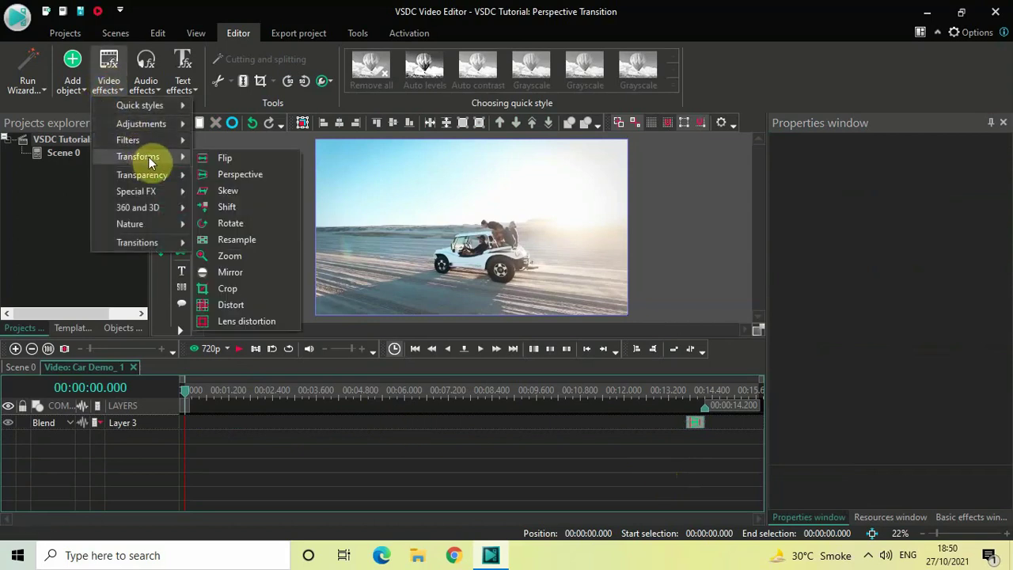
click(250, 254)
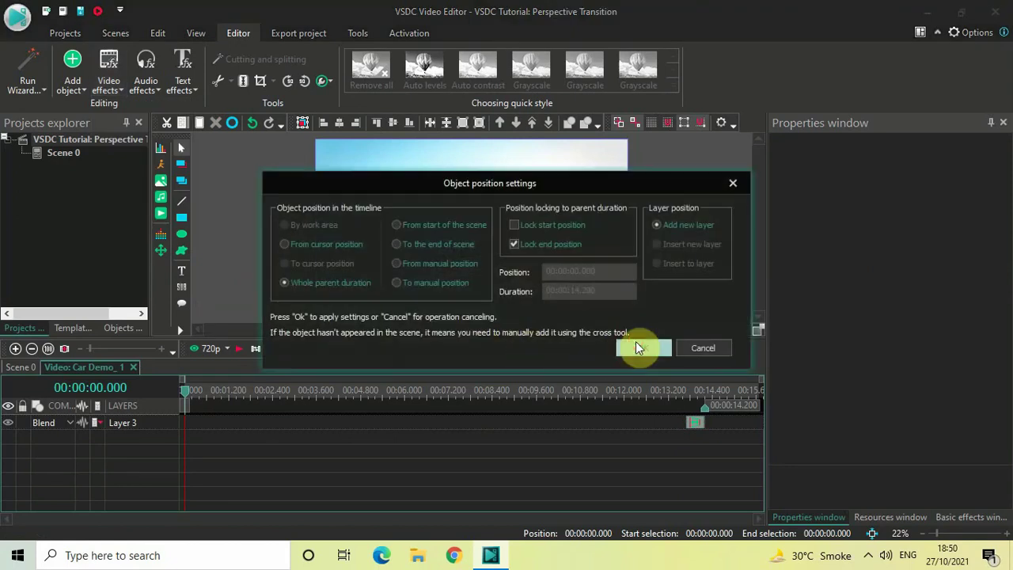
click(638, 346)
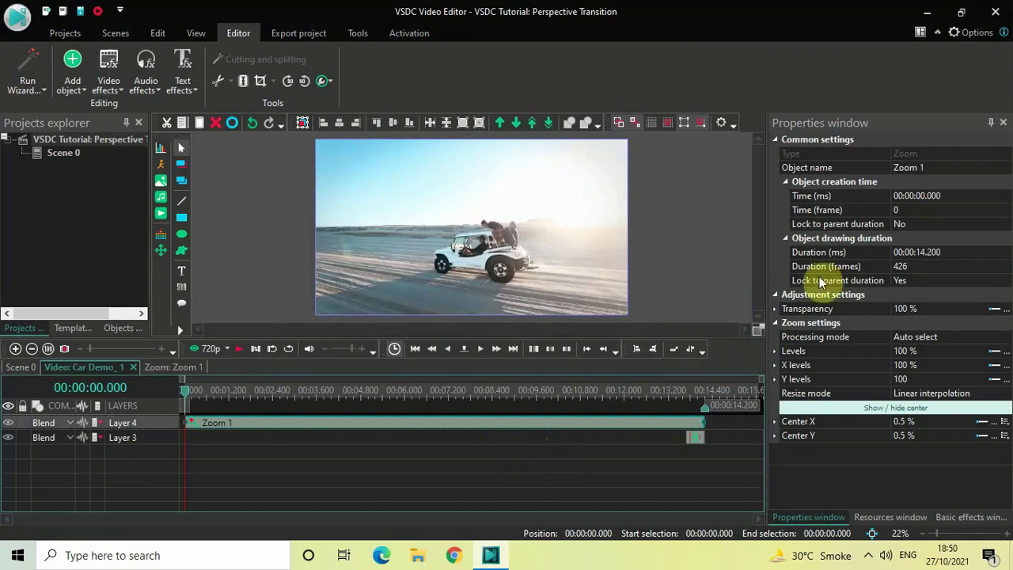
Set the Zoom effect's duration to 00:00:00.500 and move it to the clip's end, starting at 00:00:13.700.
click(954, 256)
key(BackSpace)
key(BackSpace)
key(BackSpace)
key(BackSpace)
key(BackSpace)
key(BackSpace)
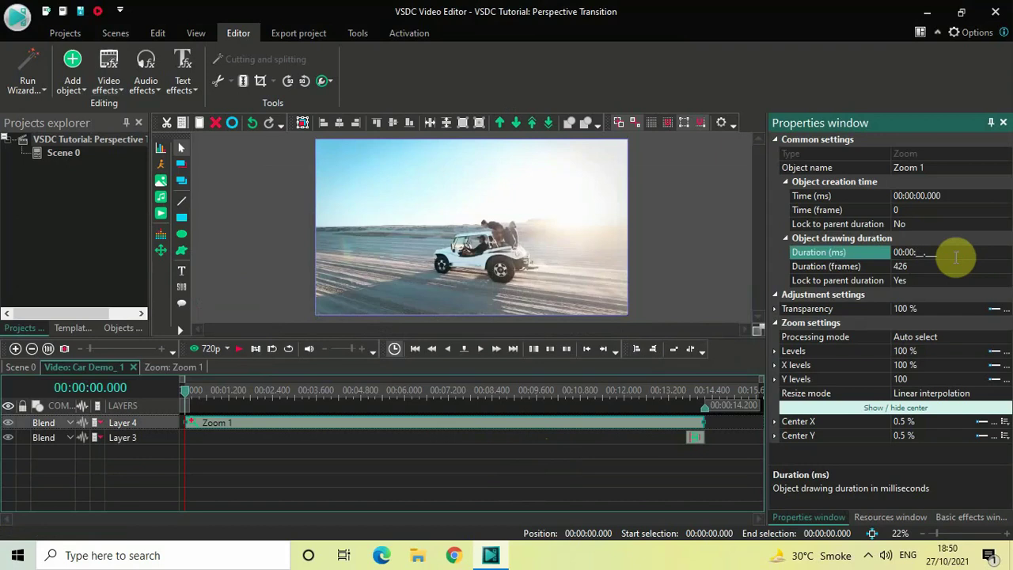
text(00.500)
key(Return)
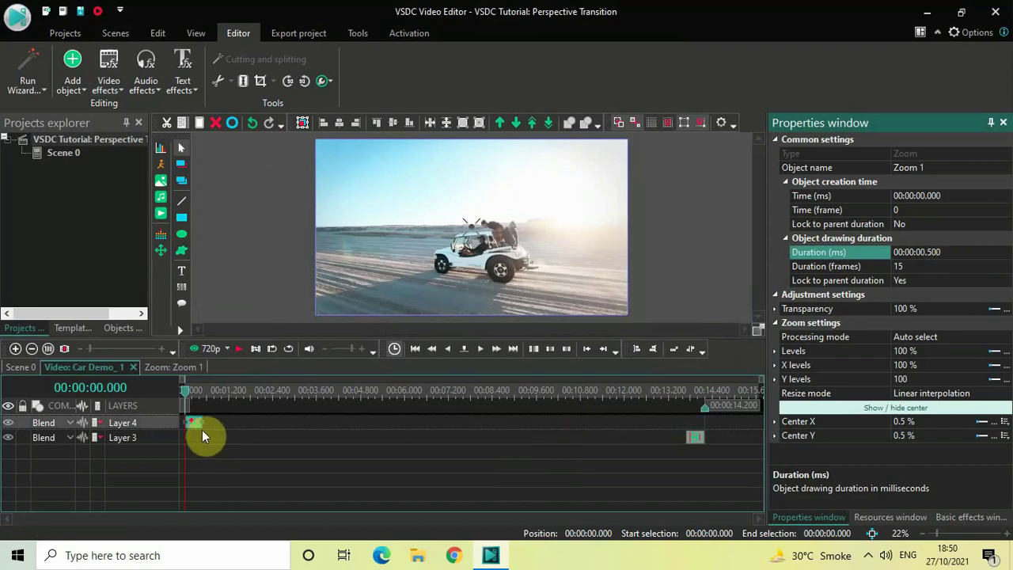
drag(194, 423, 696, 397)
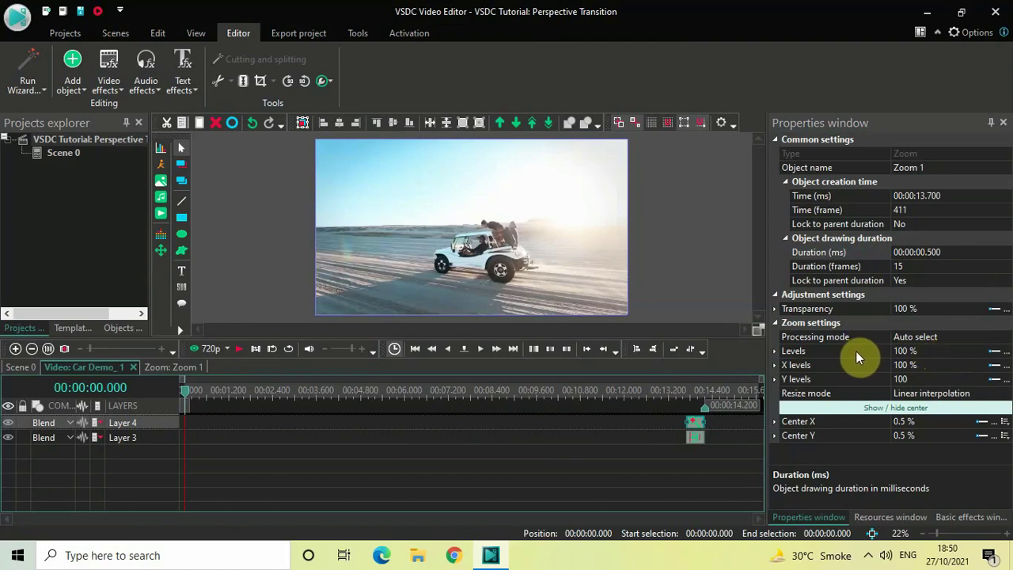
Set the Zoom effect's X levels to 100;0 and its Y levels to 100;0.
click(945, 366)
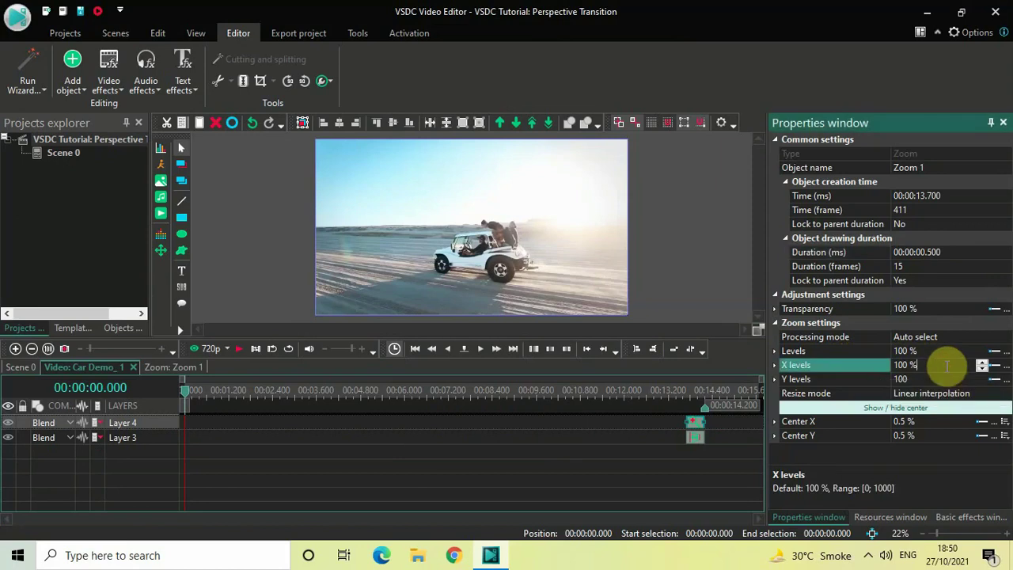
click(946, 366)
key(BackSpace)
key(BackSpace)
text(;0)
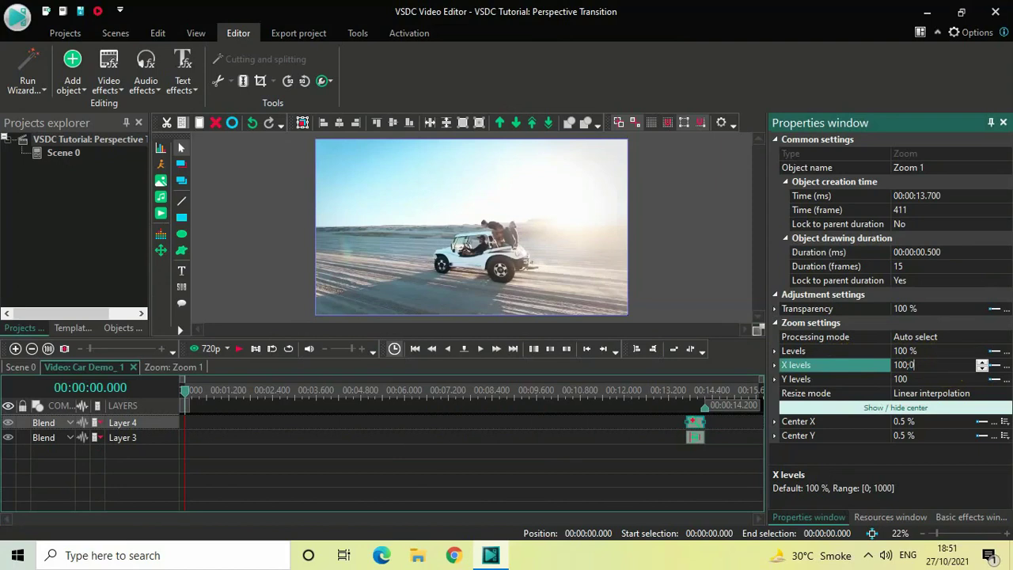
key(Return)
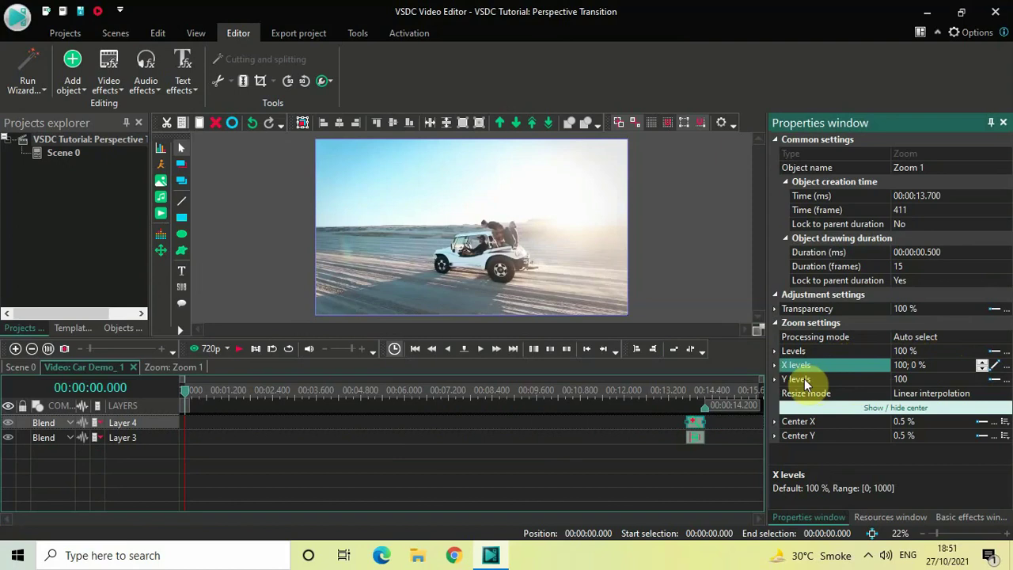
click(926, 377)
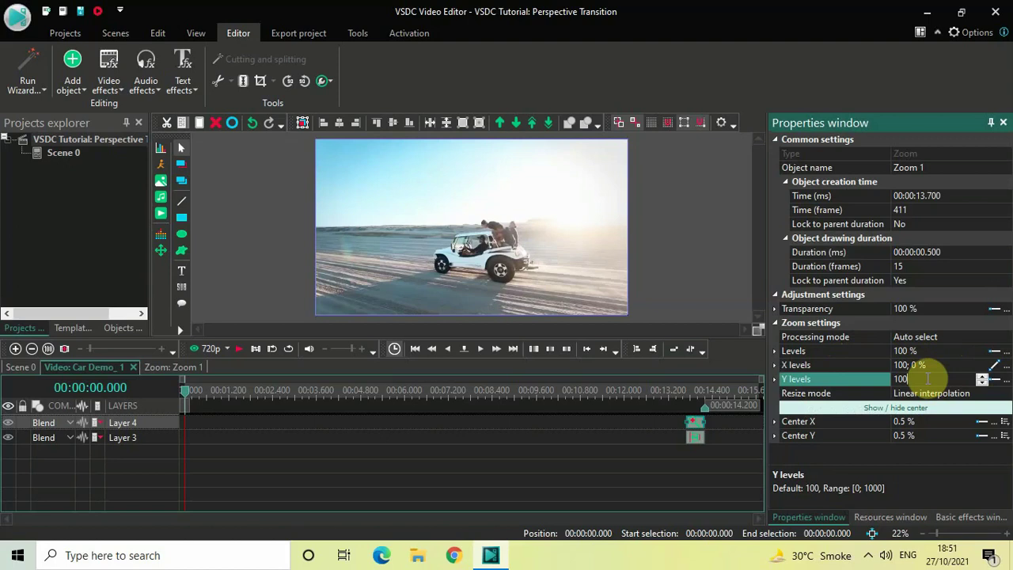
text(;0)
click(584, 456)
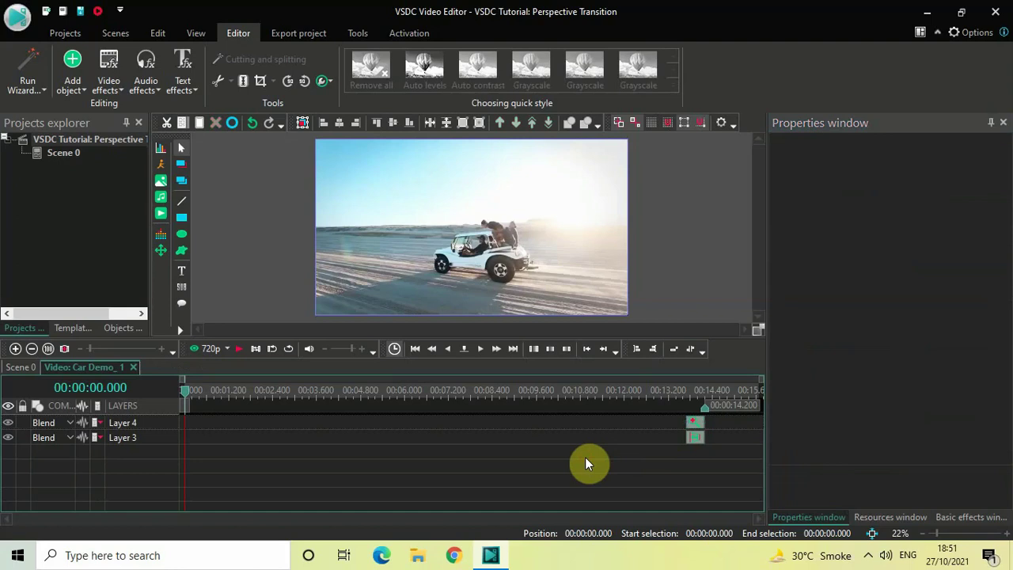
Add a Rotate transform effect to the car clip on a new layer, spanning the whole parent duration.
click(111, 59)
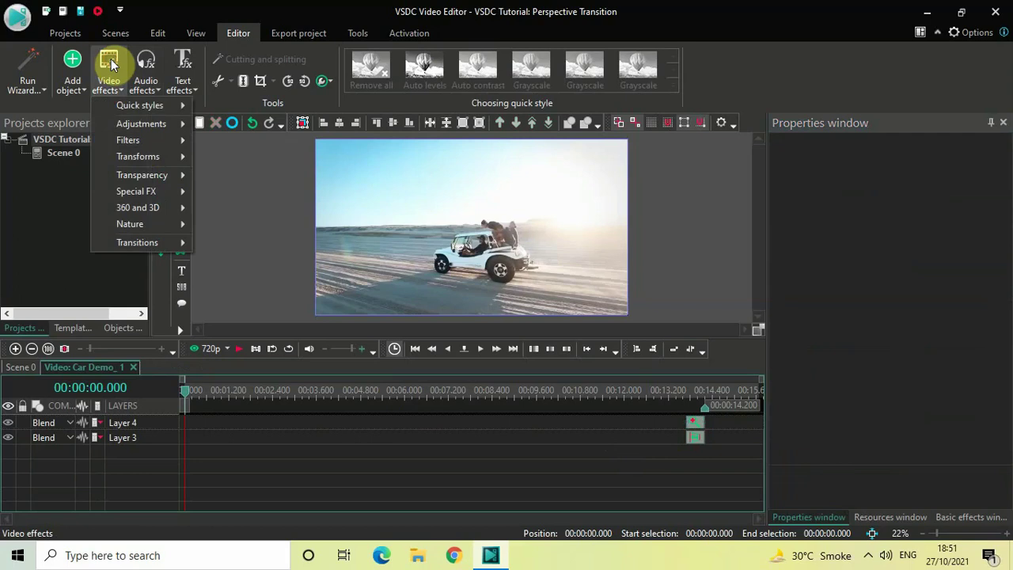
mouse_move(152, 157)
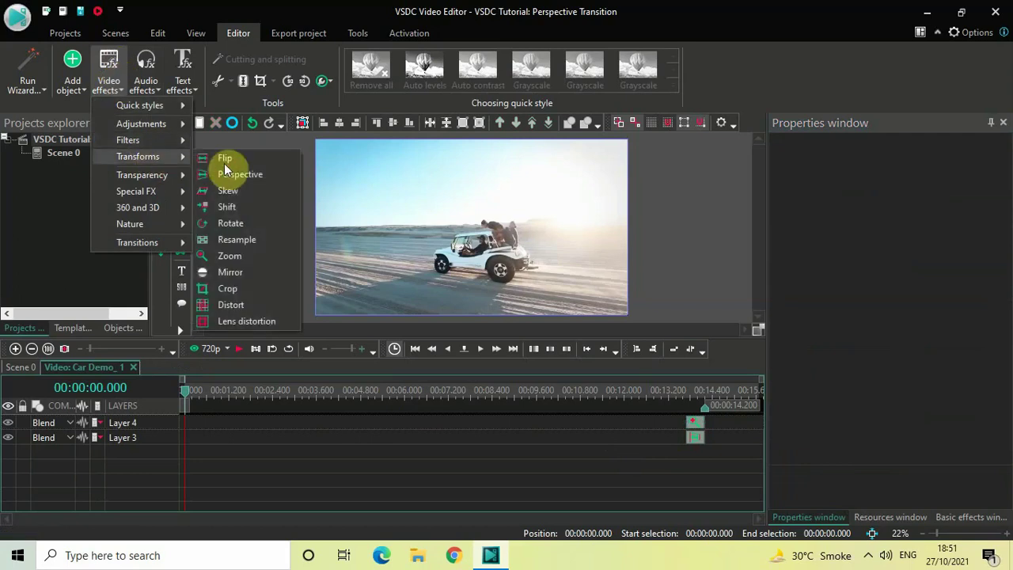
click(249, 225)
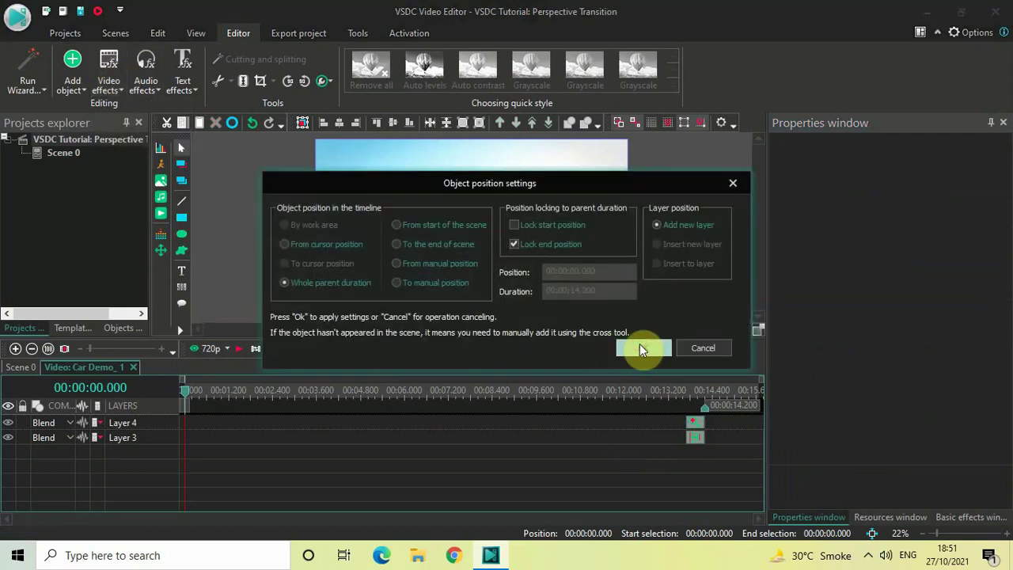
click(639, 348)
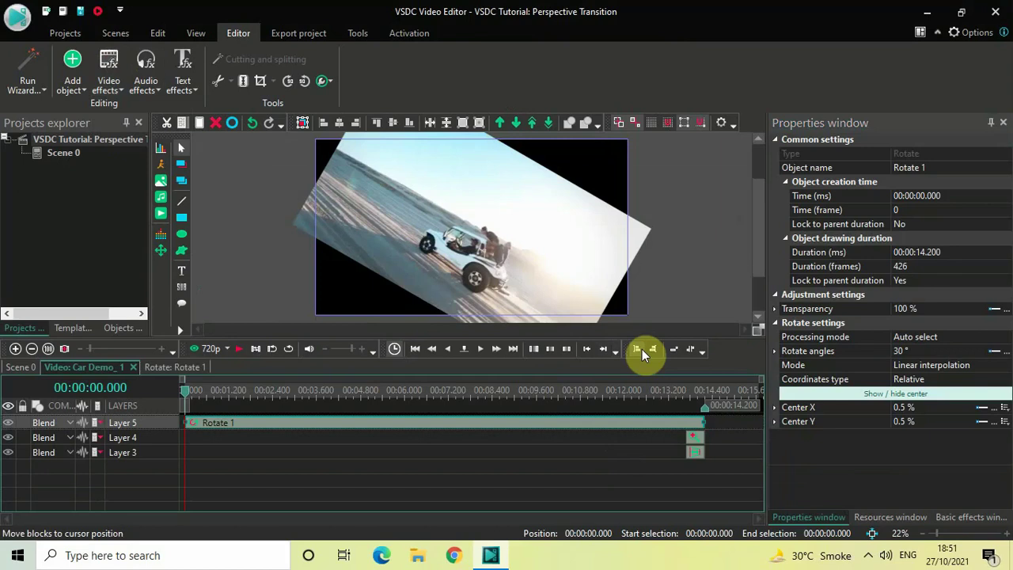
Set the Rotate effect's duration to 00:00:00.500 and move it to the clip's end, starting at 00:00:13.700.
click(974, 251)
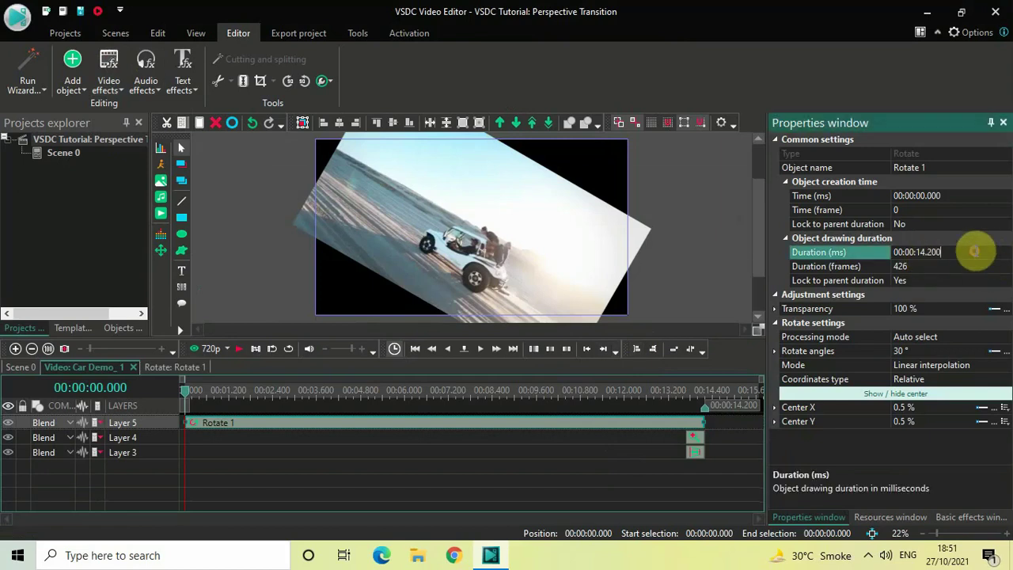
key(BackSpace)
key(BackSpace)
key(BackSpace)
key(BackSpace)
key(BackSpace)
text(00500)
key(Return)
drag(179, 437, 694, 371)
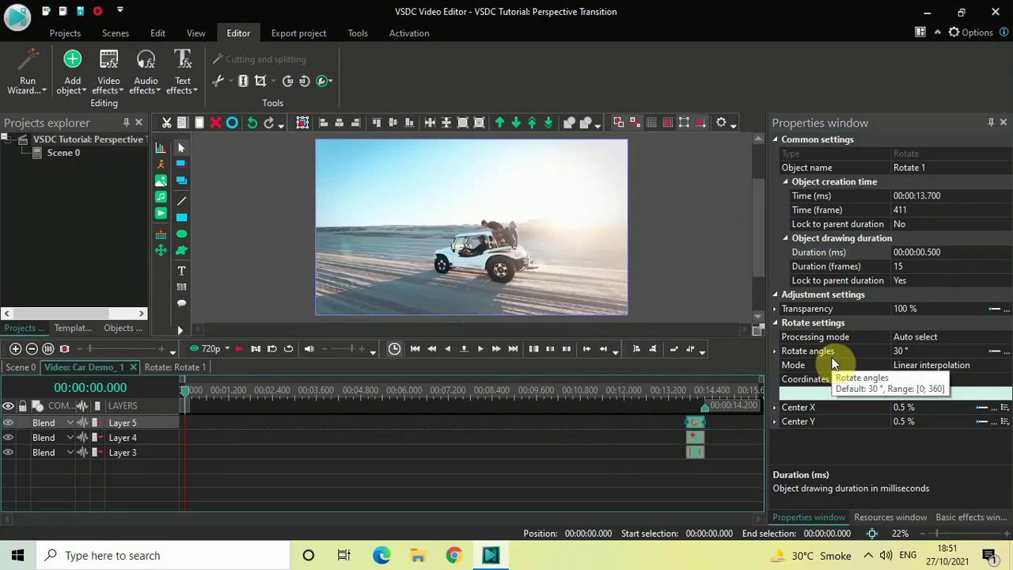
Set the Rotate effect's rotate angles to 360;0.
click(924, 354)
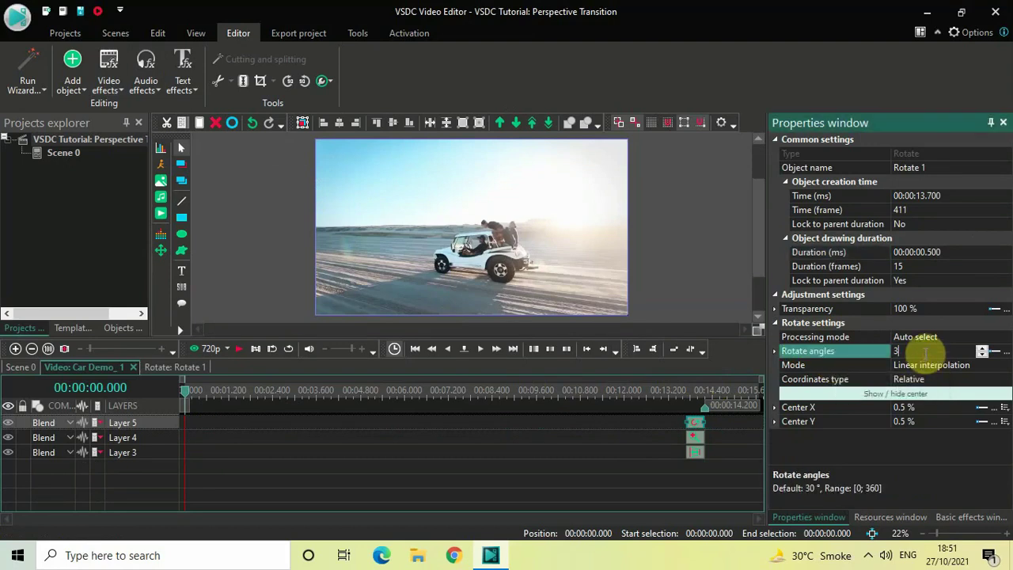
text(36)
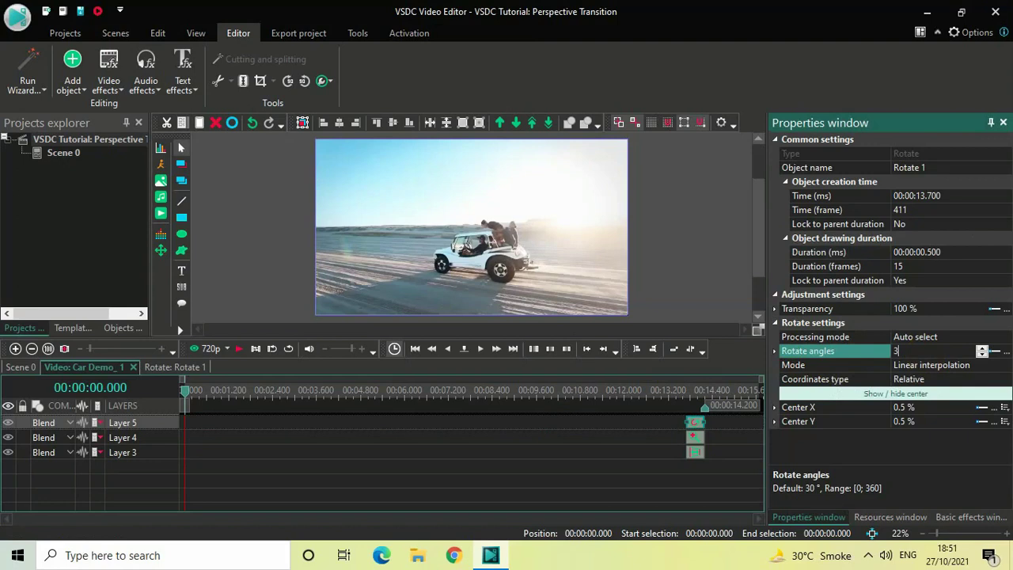
text(0;0)
key(Return)
click(580, 442)
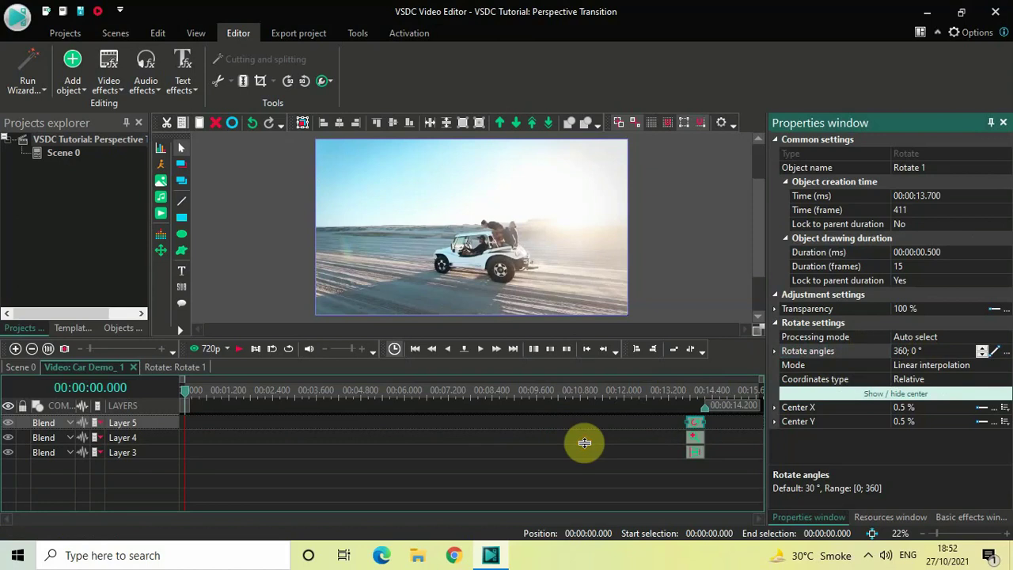
Return to Scene 0 and play the timeline from about 00:00:10.366 to preview the car clip's ending effects.
click(20, 366)
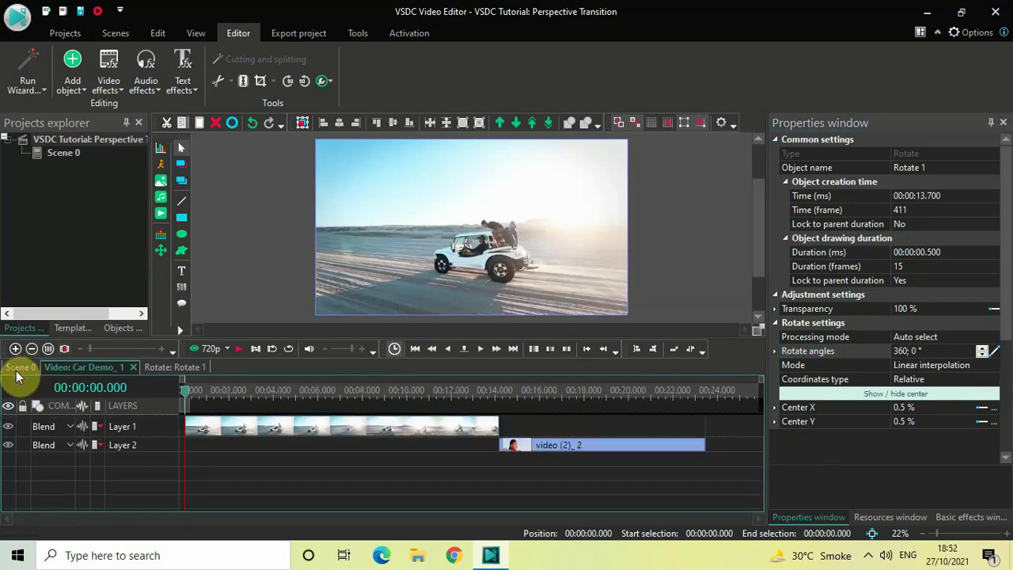
click(415, 390)
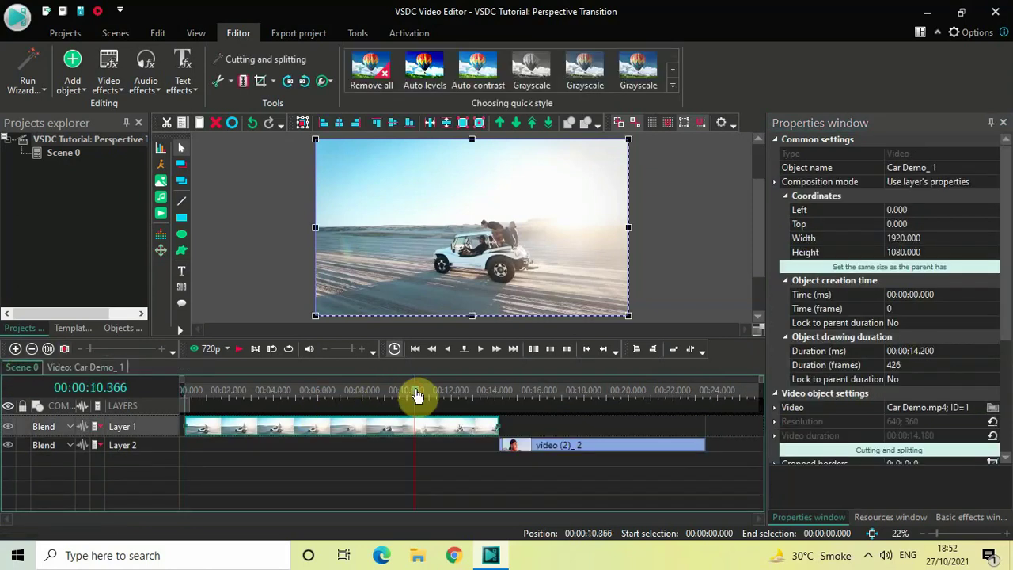
key(space)
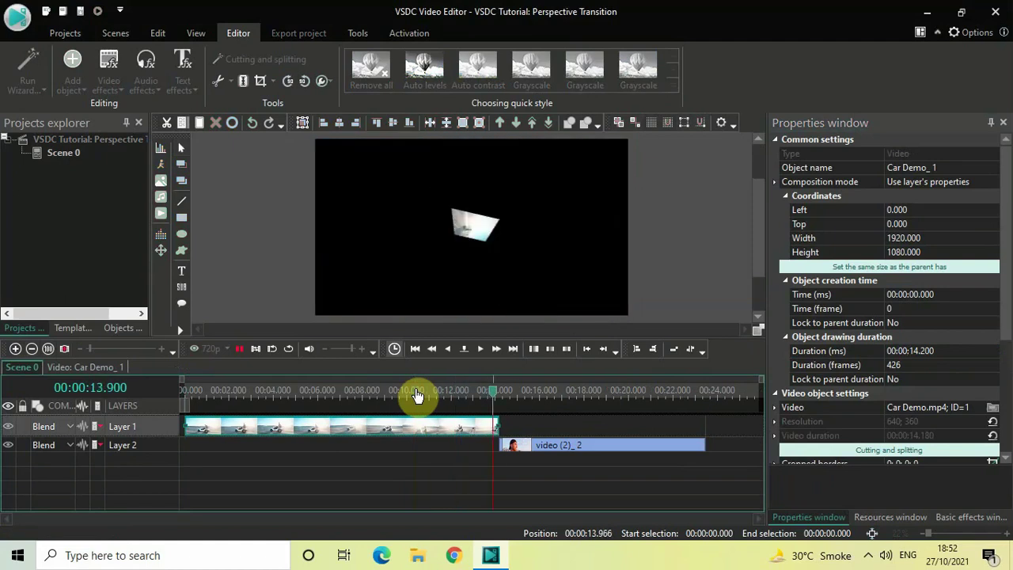
key(space)
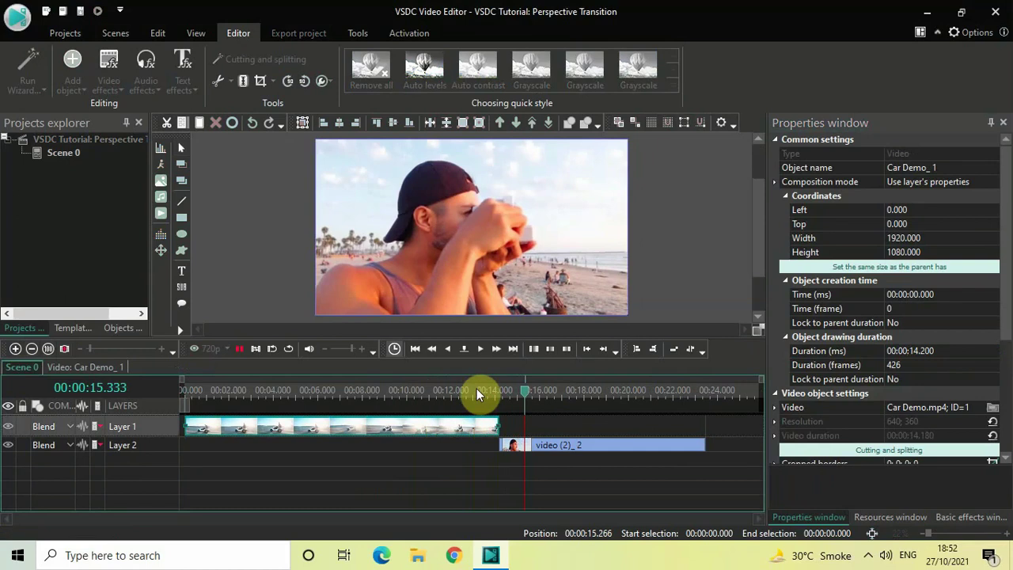
Open the second clip's own timeline and add a Perspective transform effect on a new layer, spanning the whole parent duration.
double_click(565, 450)
drag(248, 402, 140, 401)
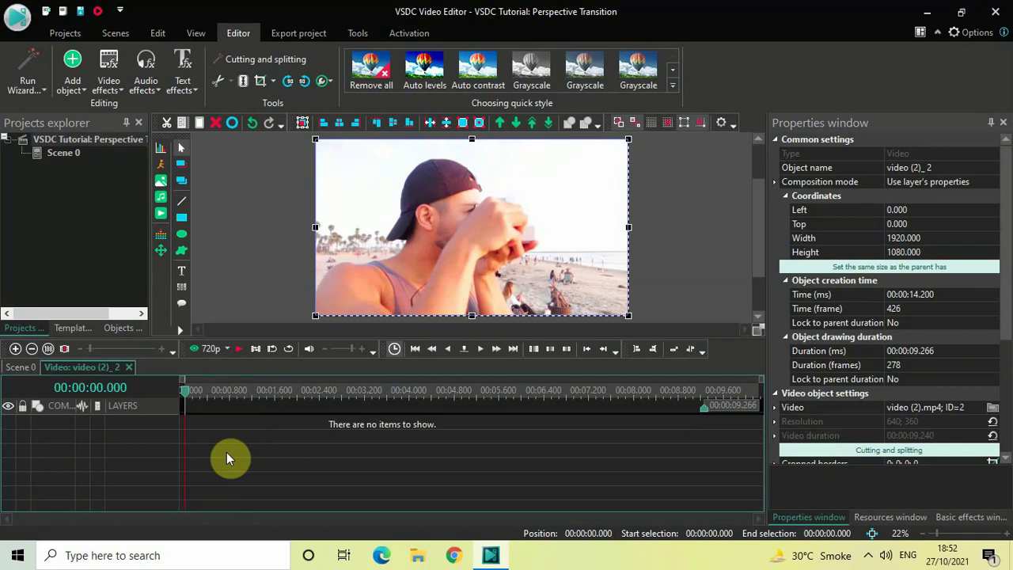
click(108, 88)
mouse_move(155, 158)
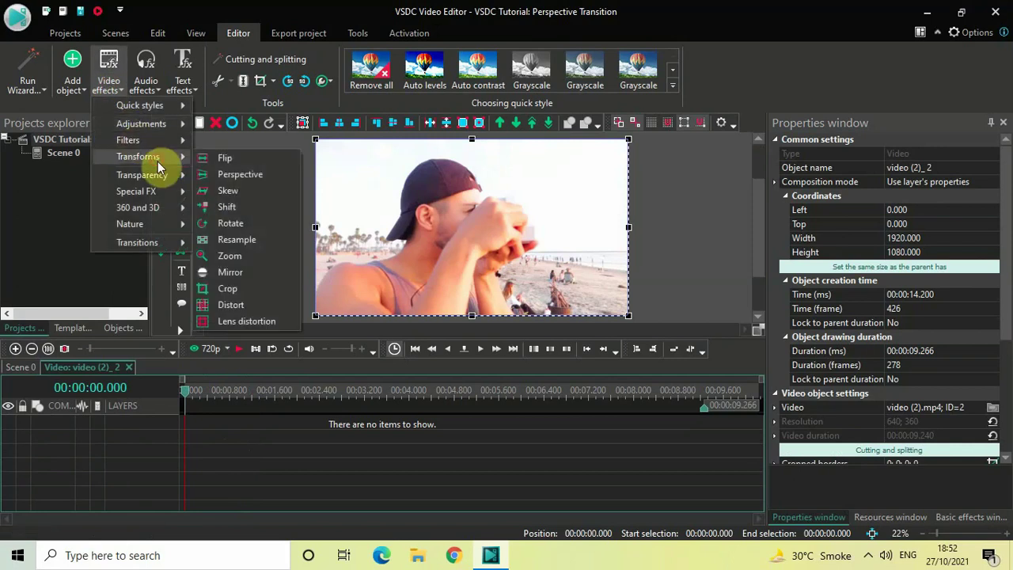
click(258, 178)
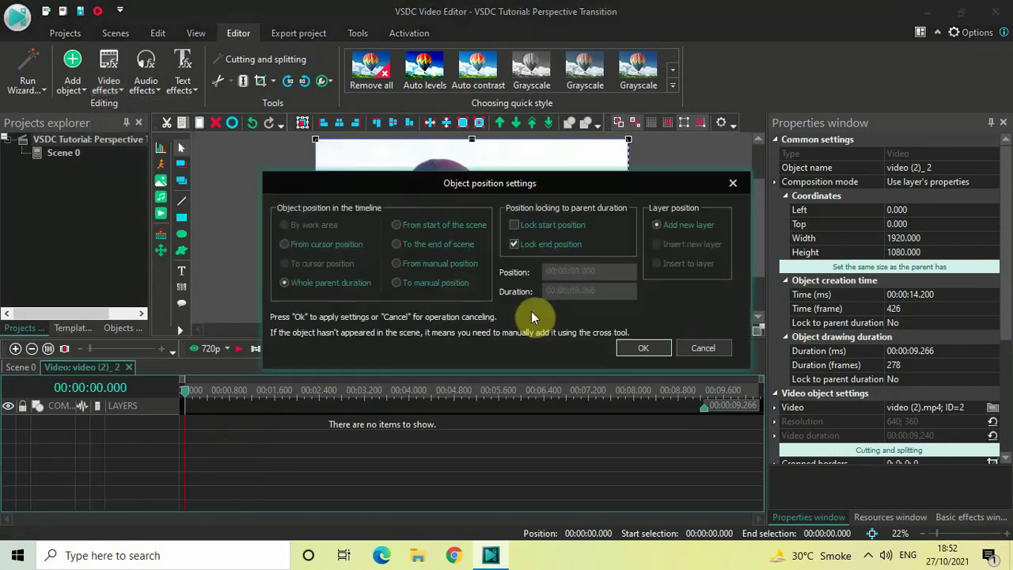
click(629, 349)
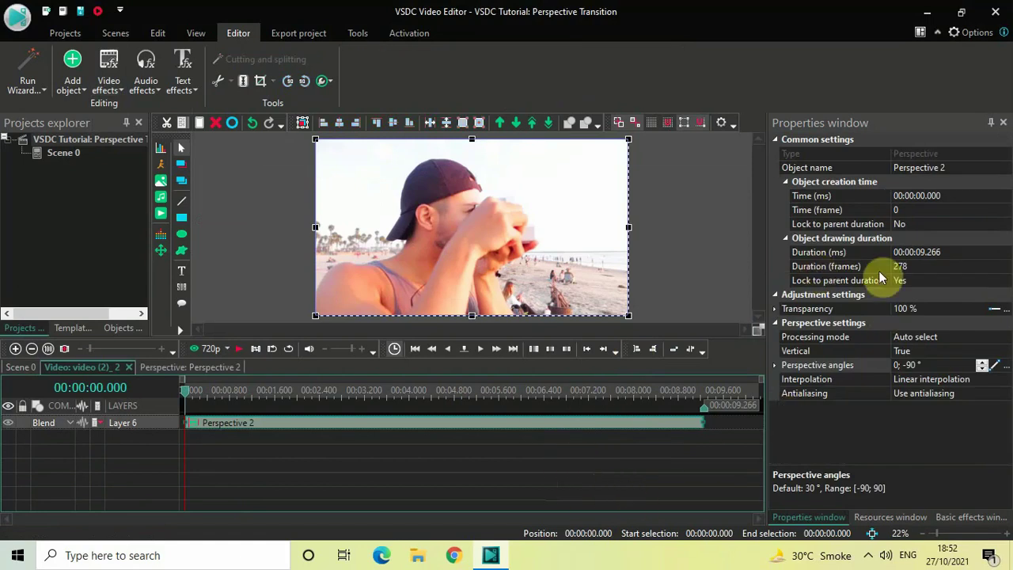
Set the second clip's Perspective effect duration to 00:00:00.500.
click(950, 250)
key(BackSpace)
key(BackSpace)
key(BackSpace)
key(BackSpace)
key(BackSpace)
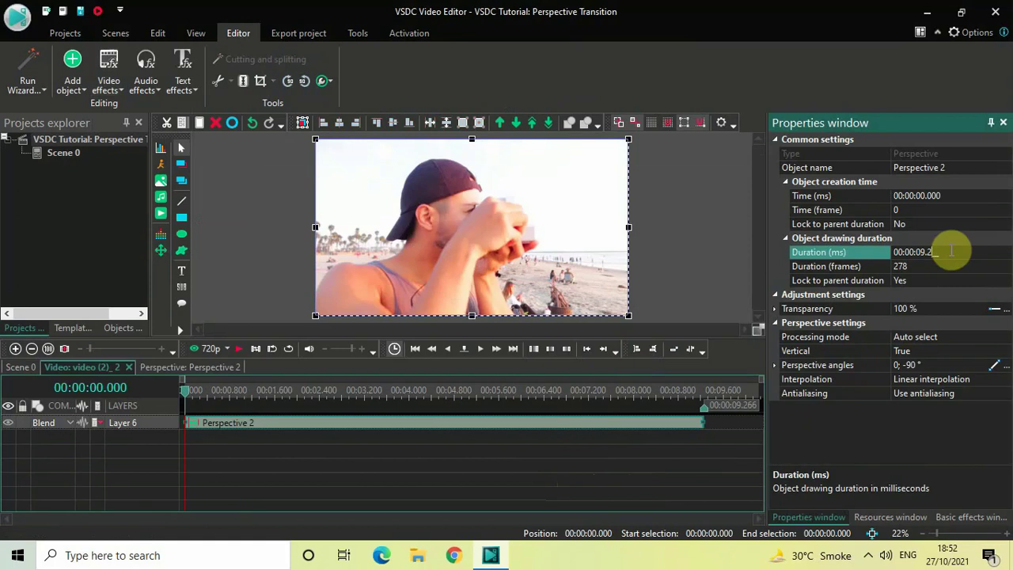
text(0500)
key(Return)
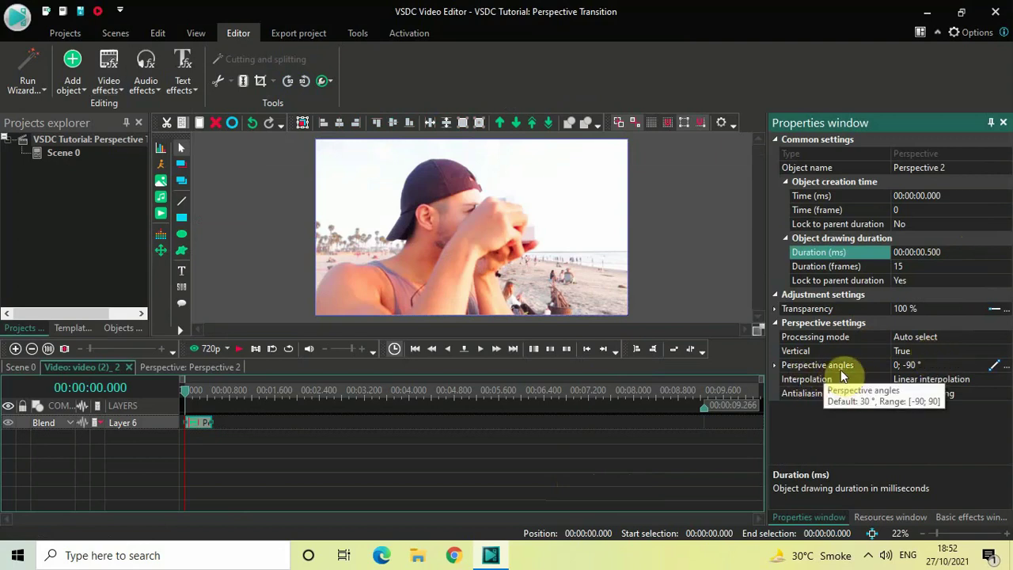
Set the Perspective effect's perspective angles to 90;0.
click(935, 369)
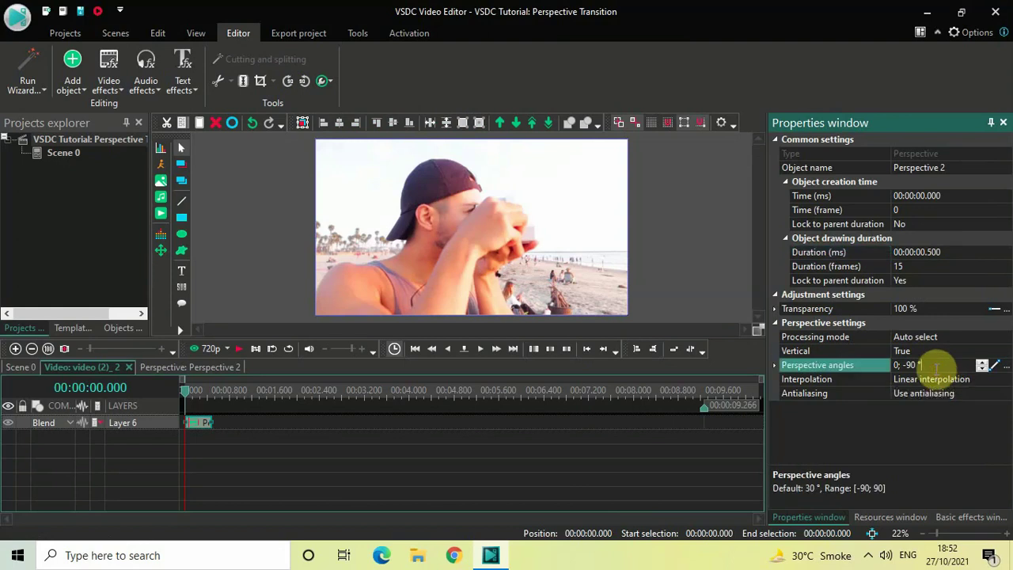
key(BackSpace)
key(BackSpace)
key(BackSpace)
key(BackSpace)
key(BackSpace)
text(9)
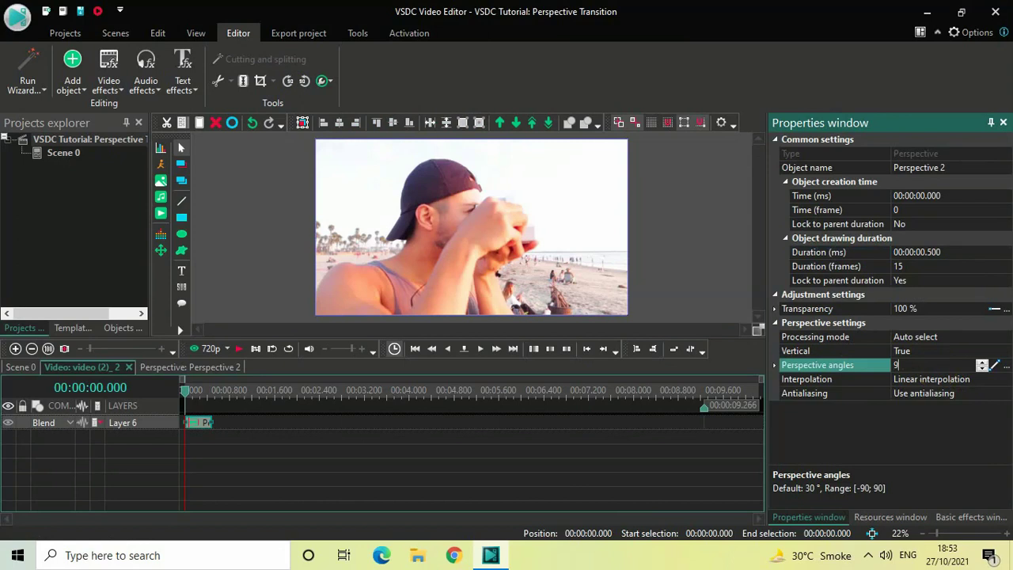
text(0;0)
key(Return)
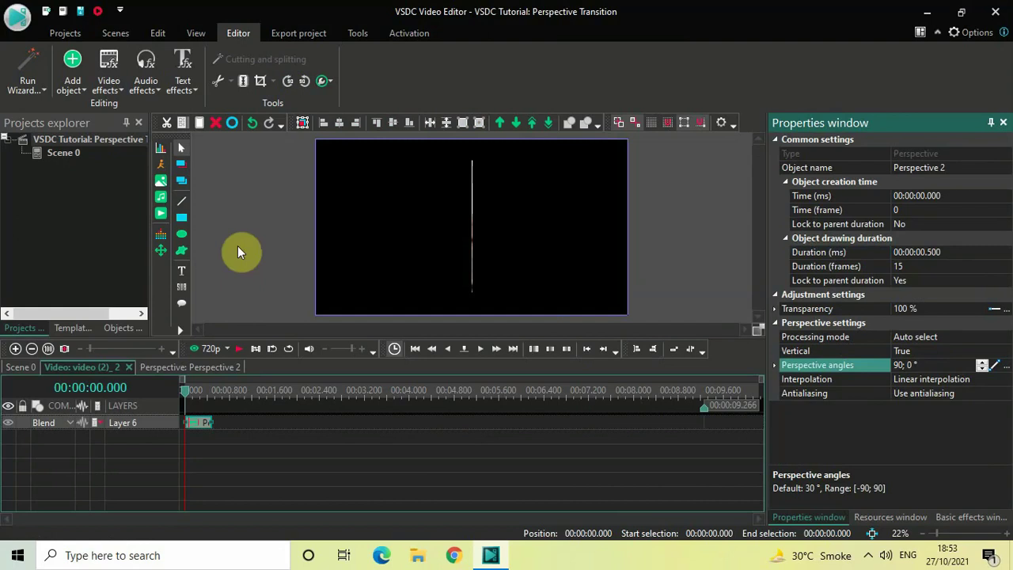
Add a Zoom transform effect to the second clip on a new layer, spanning the whole parent duration.
click(268, 475)
click(107, 84)
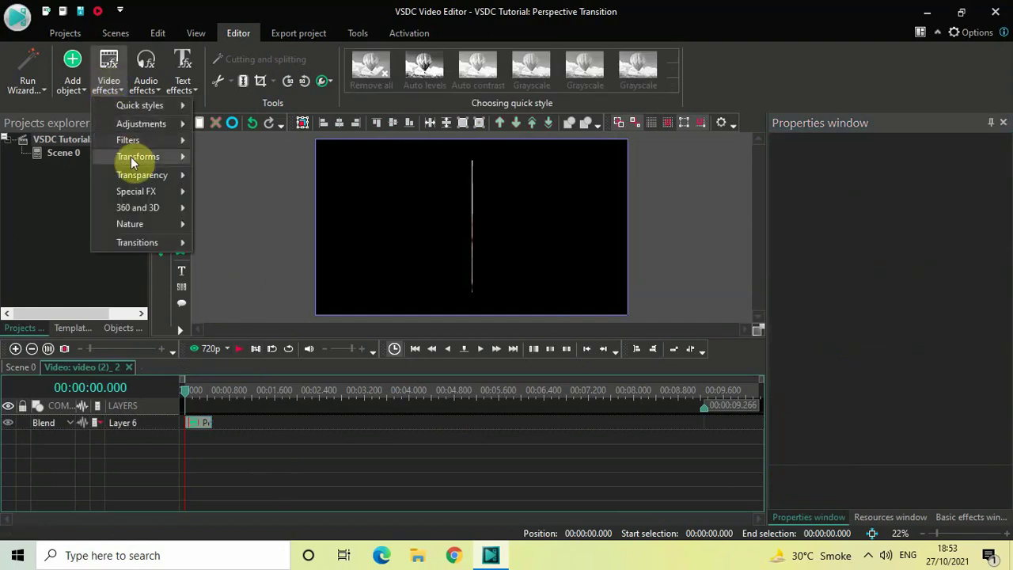
mouse_move(131, 157)
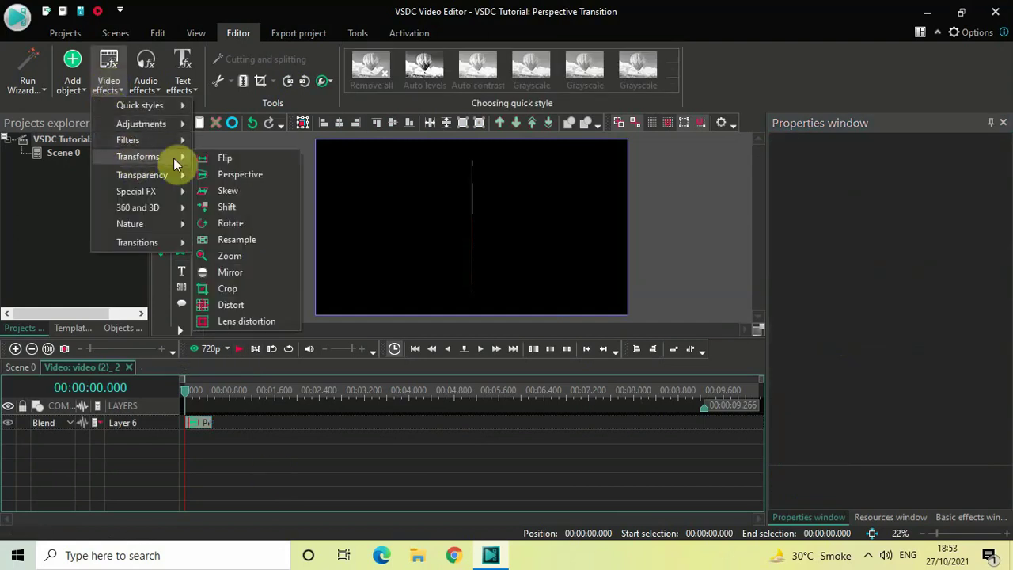
click(247, 255)
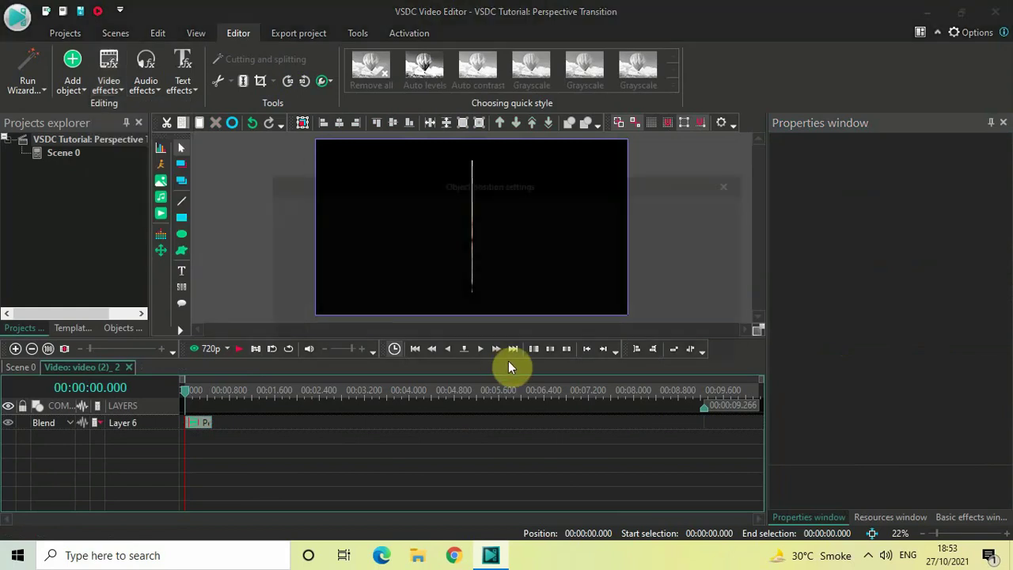
click(635, 347)
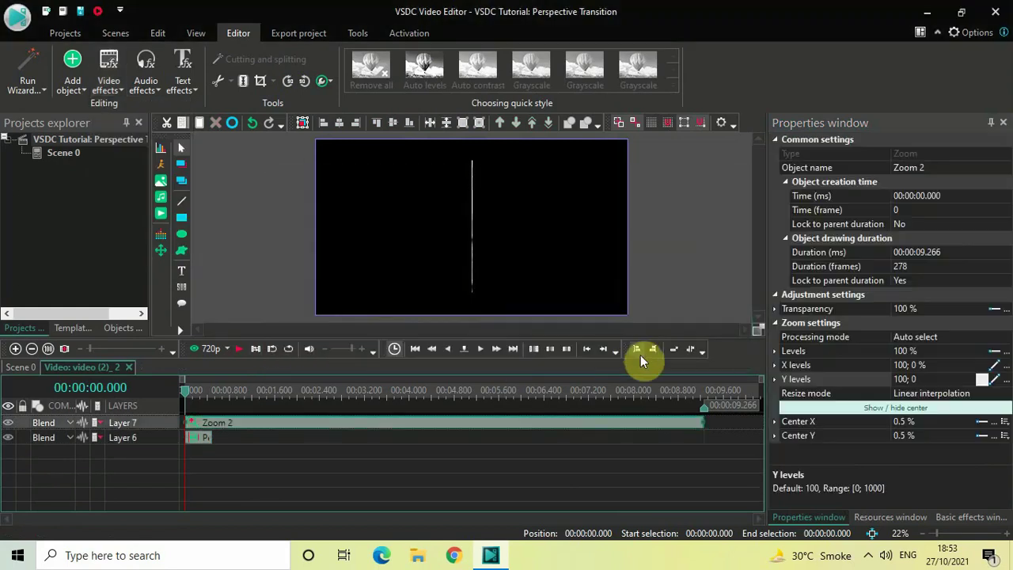
Set the second clip's Zoom effect duration to 00:00:00.500.
click(956, 255)
key(BackSpace)
key(BackSpace)
key(BackSpace)
key(BackSpace)
key(BackSpace)
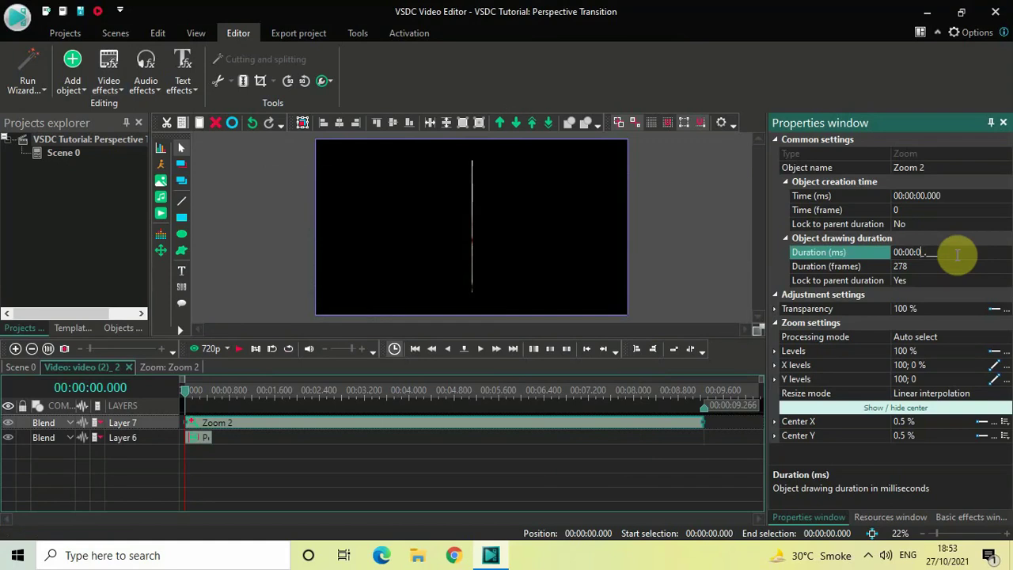
text(0.500)
key(Return)
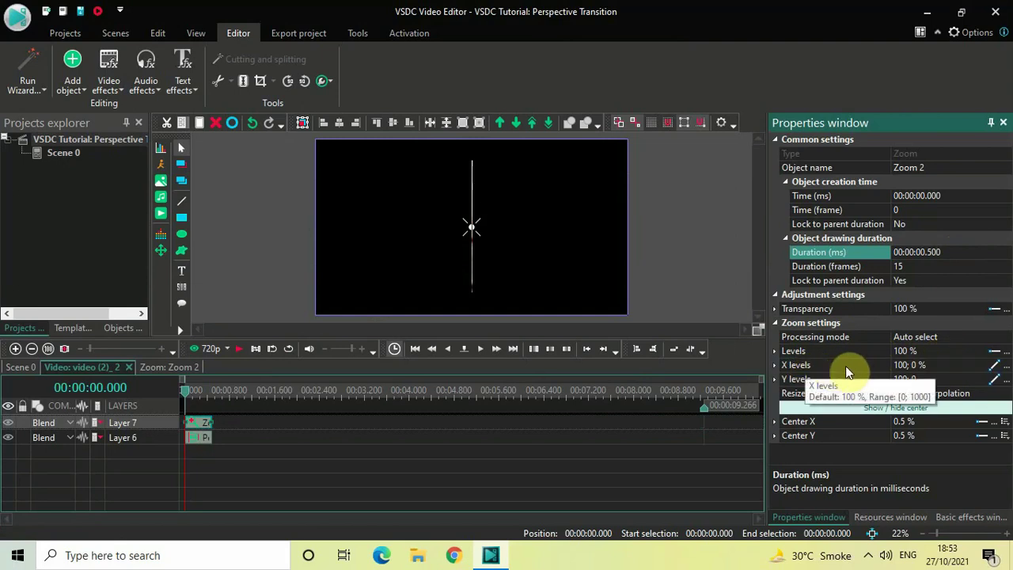
Set the Zoom effect's X levels to 0;100 and its Y levels to 0;100.
click(938, 366)
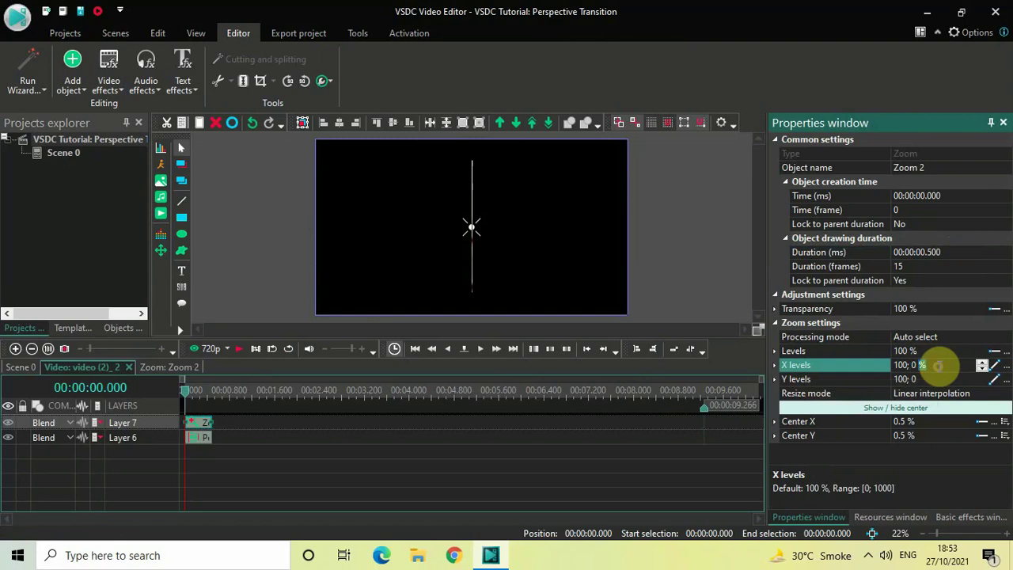
key(ctrl+a)
key(BackSpace)
text(0;100)
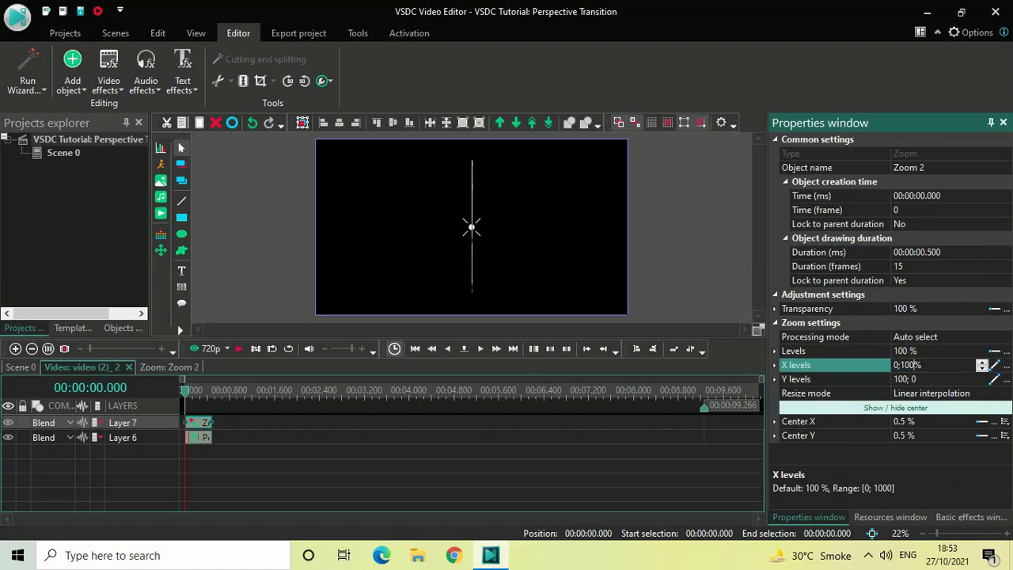
key(Return)
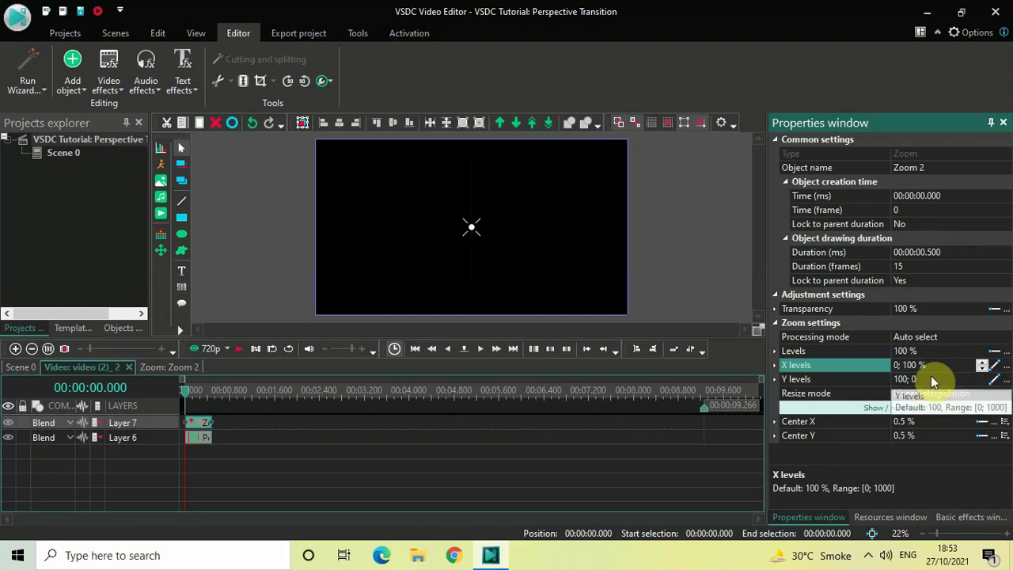
click(932, 379)
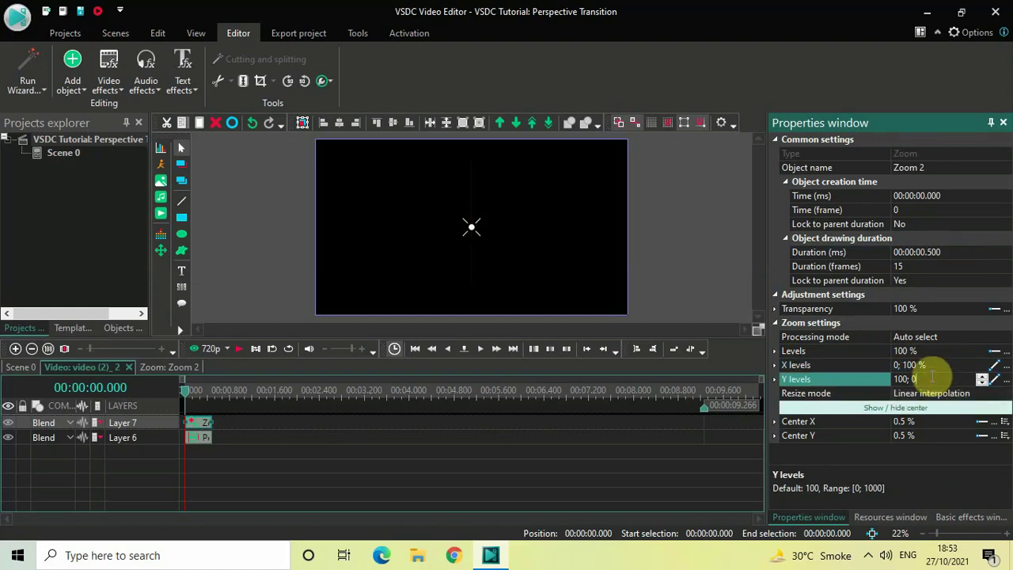
key(ctrl+a)
key(BackSpace)
text(0;10)
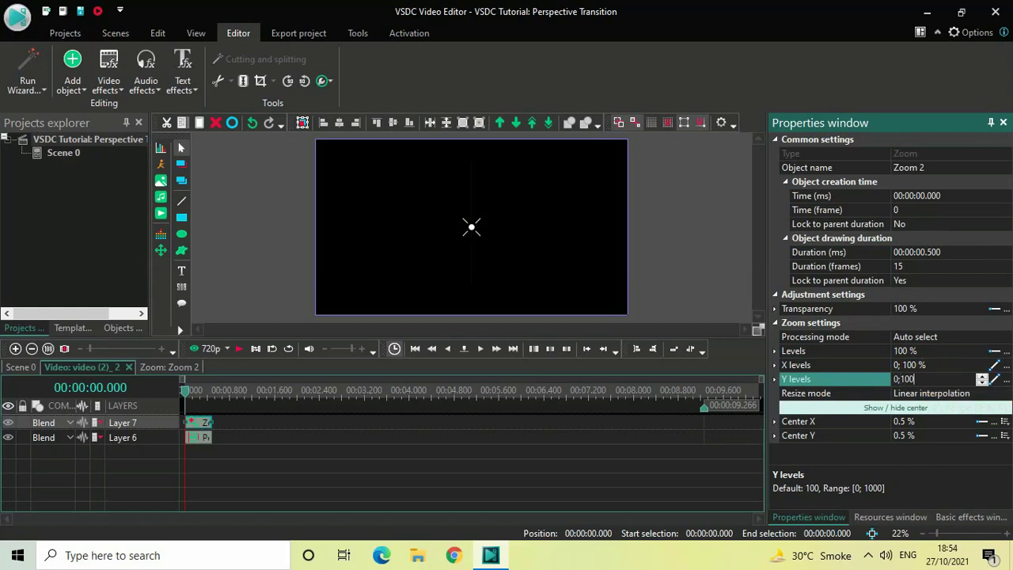
key(Return)
Add a Rotate transform effect to the second clip on a new layer, spanning the whole parent duration.
click(442, 468)
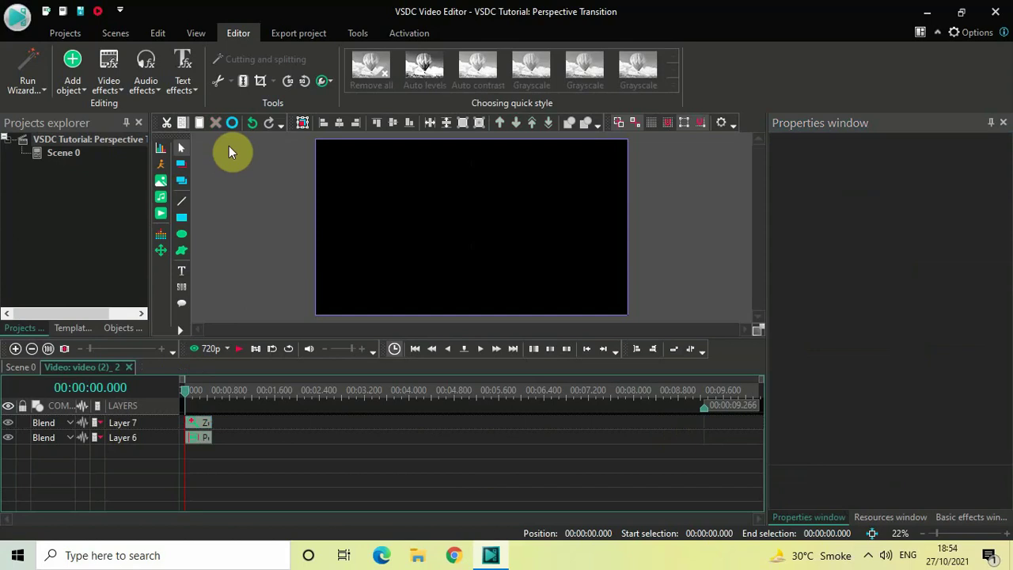
click(108, 86)
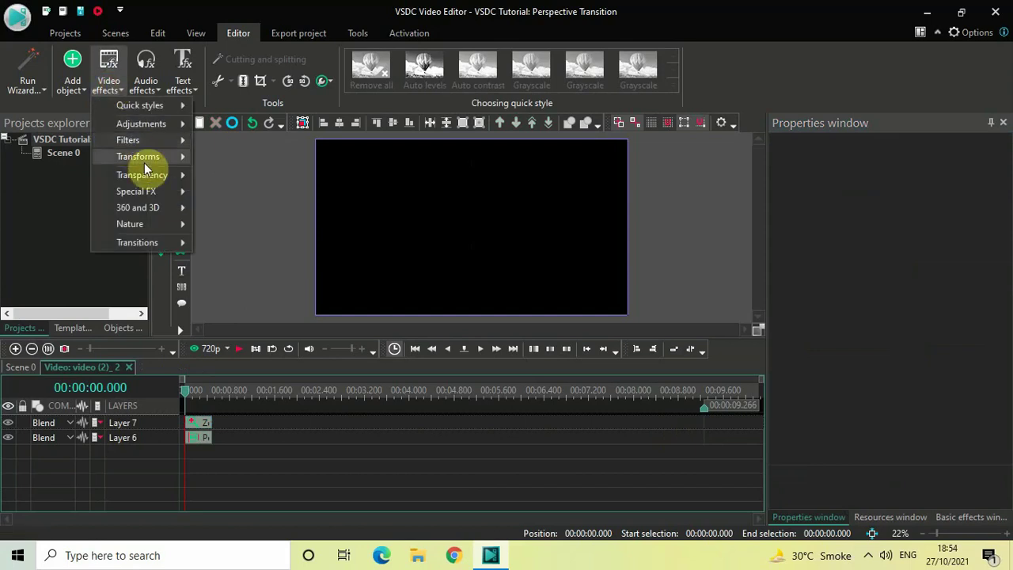
mouse_move(145, 162)
click(239, 222)
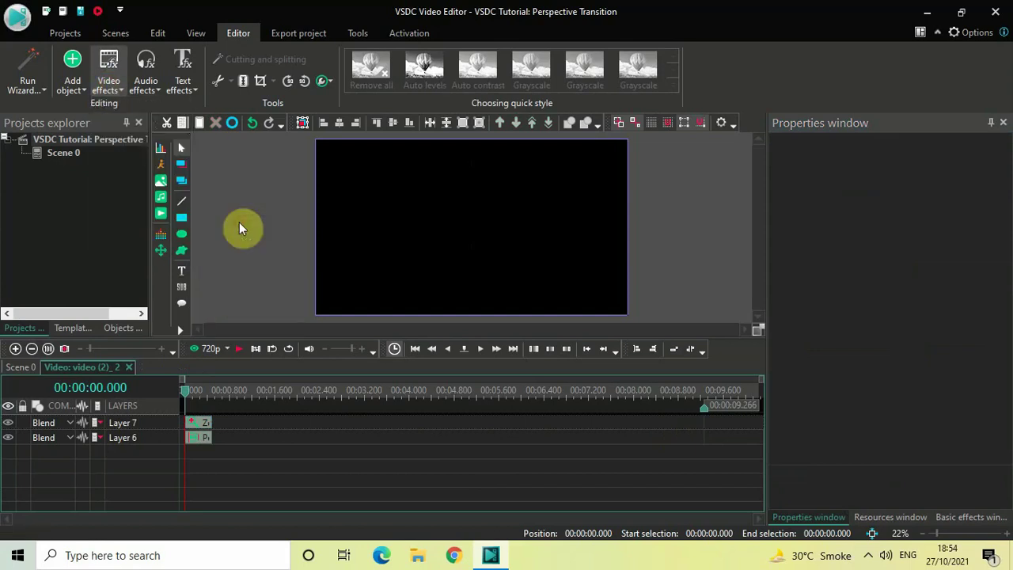
click(637, 349)
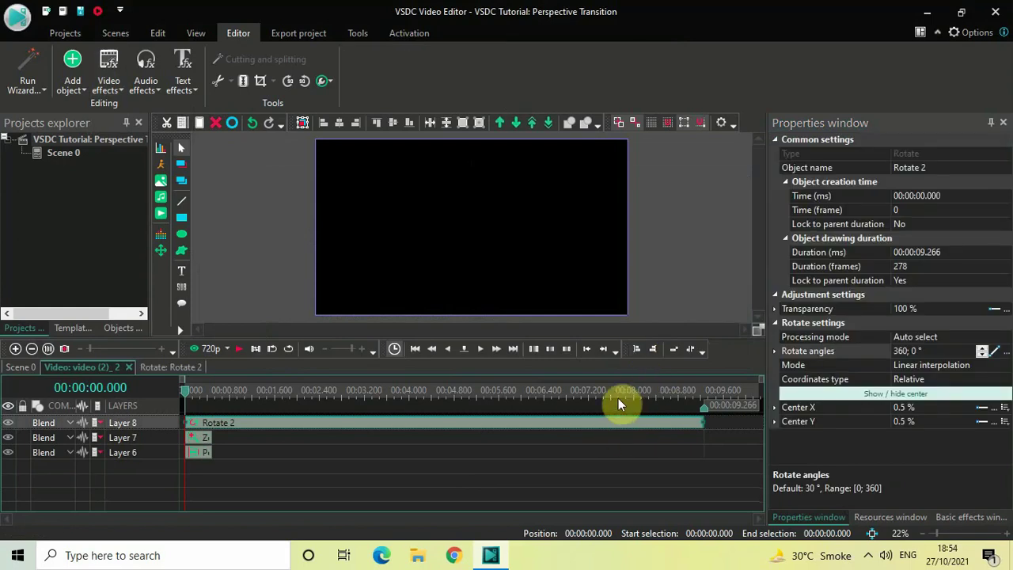
Set the second clip's Rotate effect duration to 00:00:00.500.
click(962, 251)
key(BackSpace)
key(BackSpace)
key(BackSpace)
key(BackSpace)
text(0500)
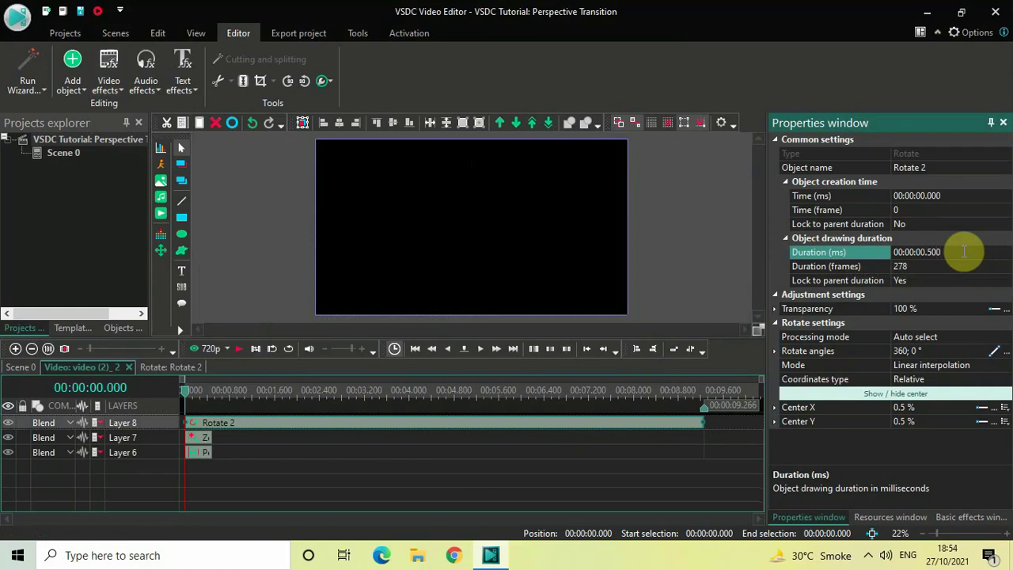
key(Return)
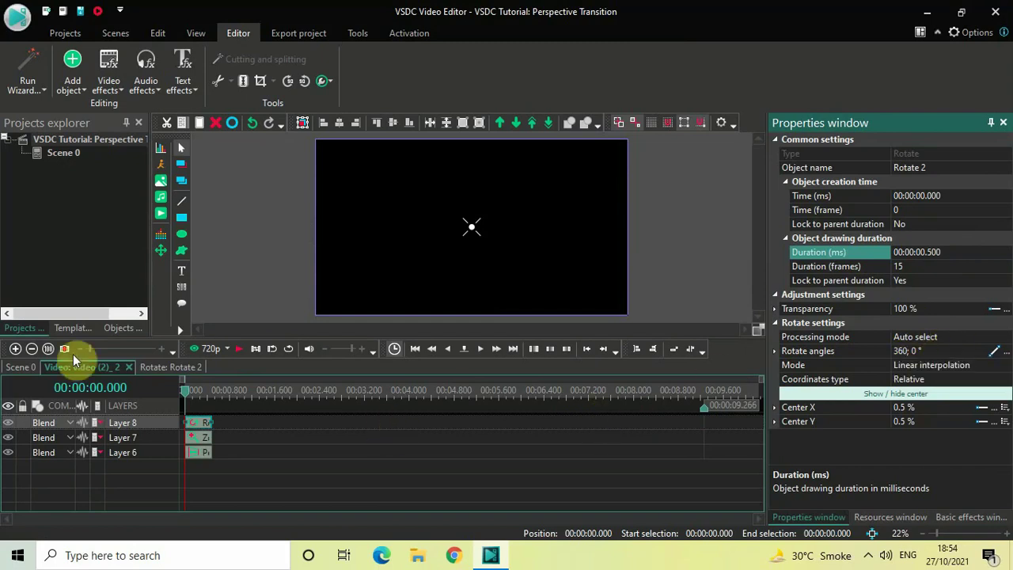
Return to Scene 0 and play the timeline repeatedly across the cut to preview the finished transition between both clips.
click(21, 367)
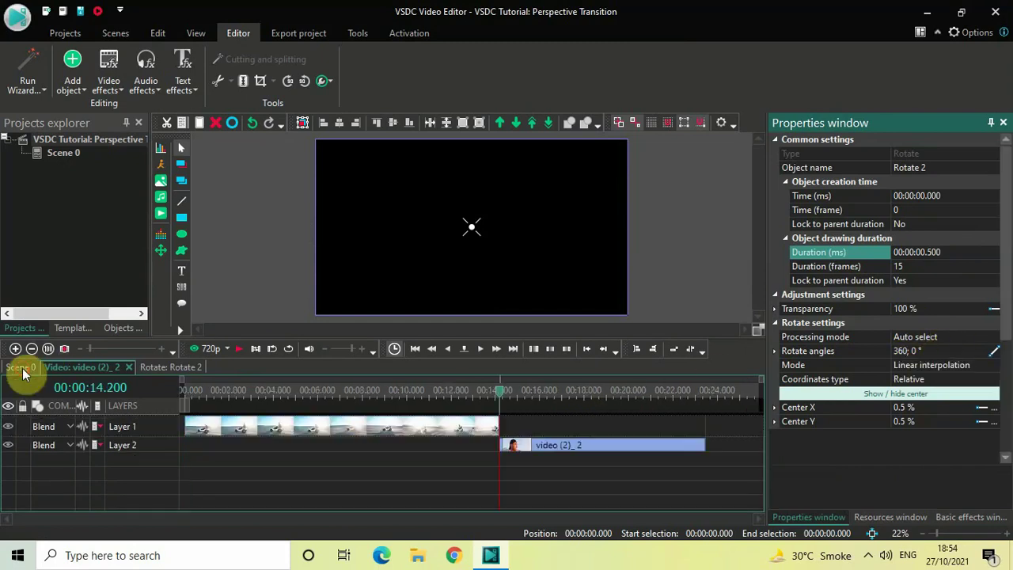
click(354, 395)
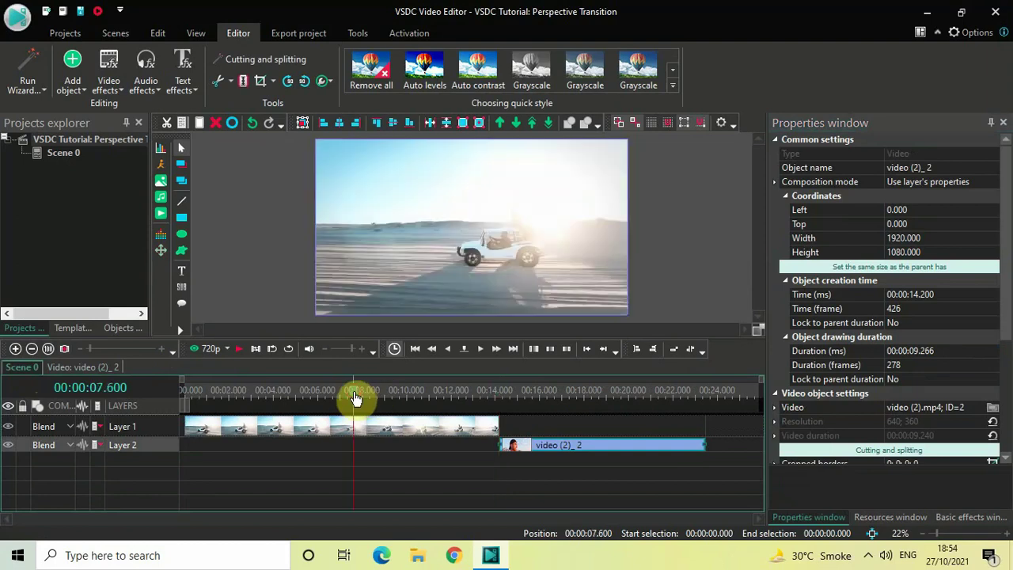
key(space)
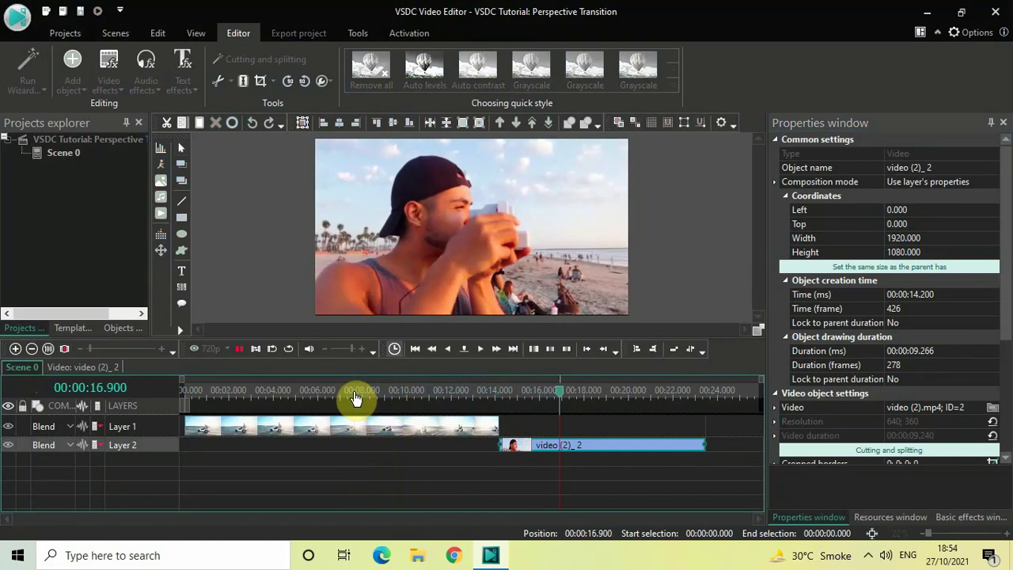
click(436, 396)
key(space)
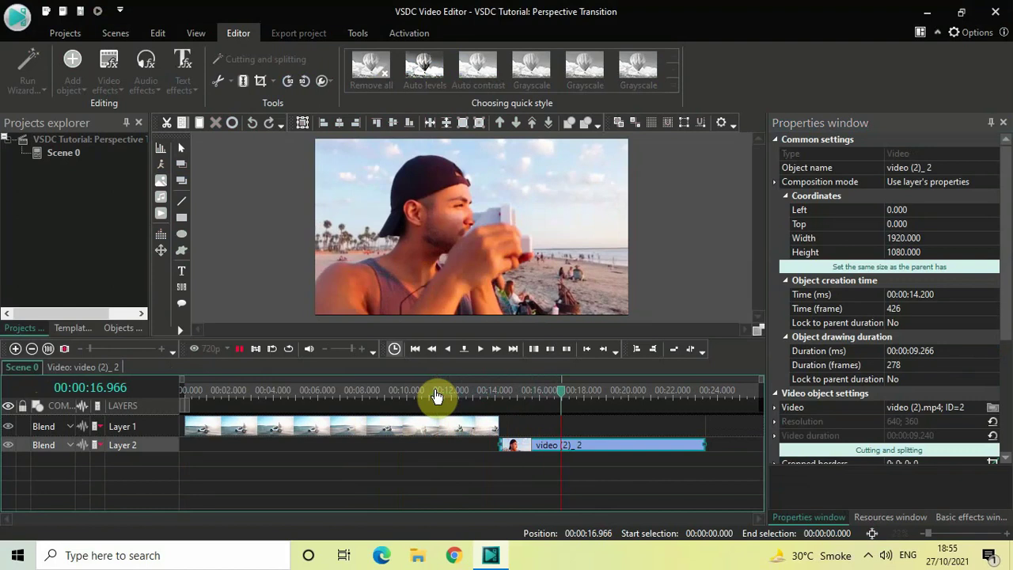
key(space)
click(427, 390)
key(space)
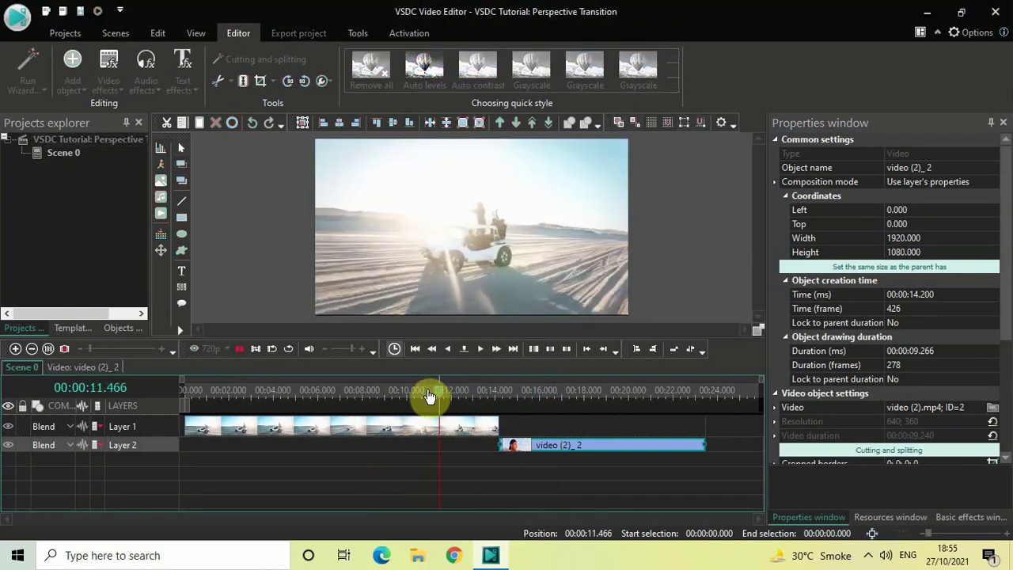